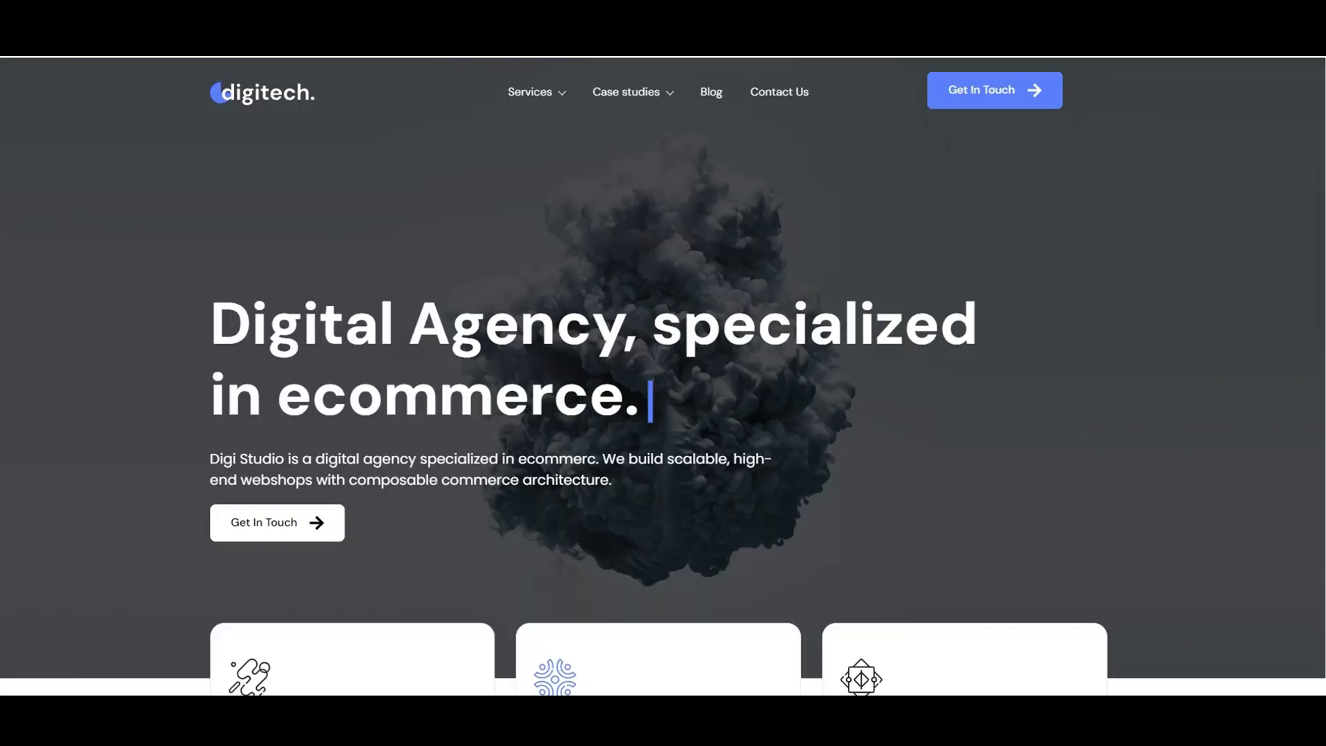
Step: Scroll down the example site before moving to the blank 'Grid or Flexbox' editor page
scroll(663, 376, down, 6)
scroll(663, 375, down, 2)
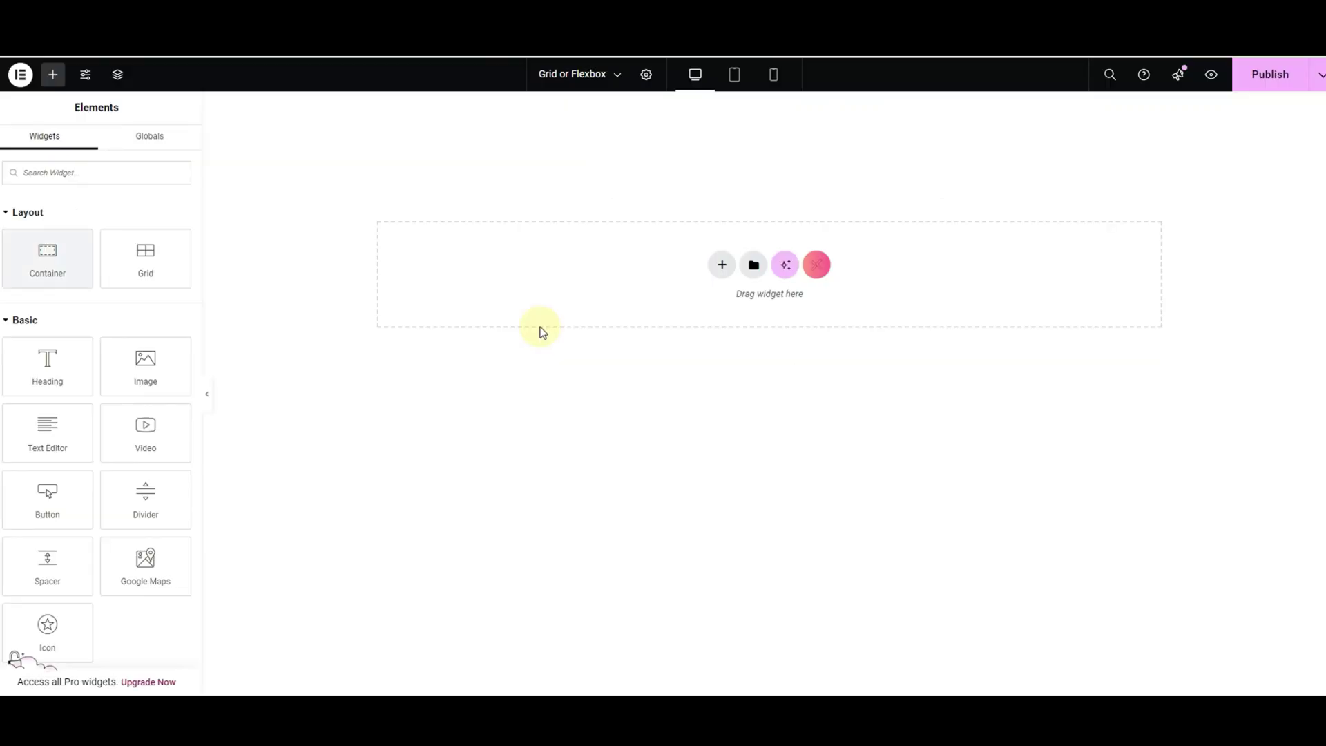
Step: Insert a Flexbox container with the two-column structure, narrow left and wide right
click(718, 267)
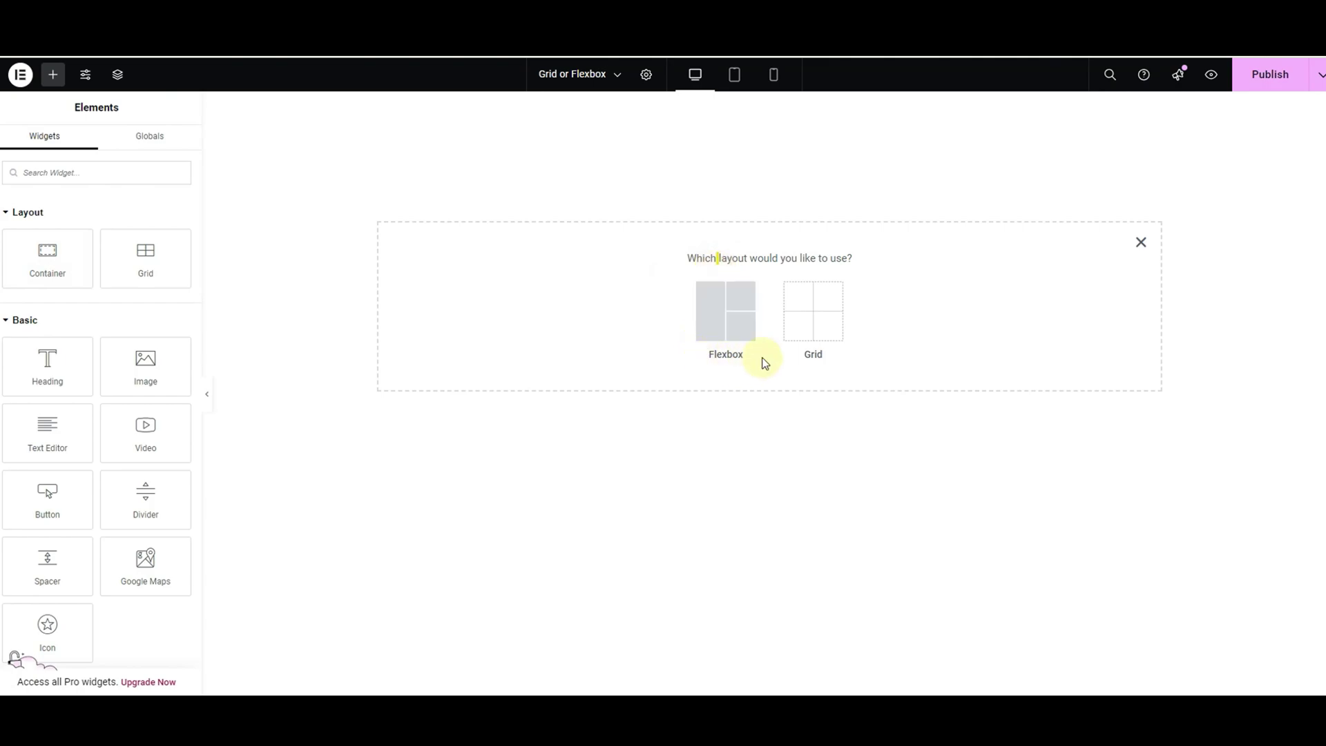
click(740, 333)
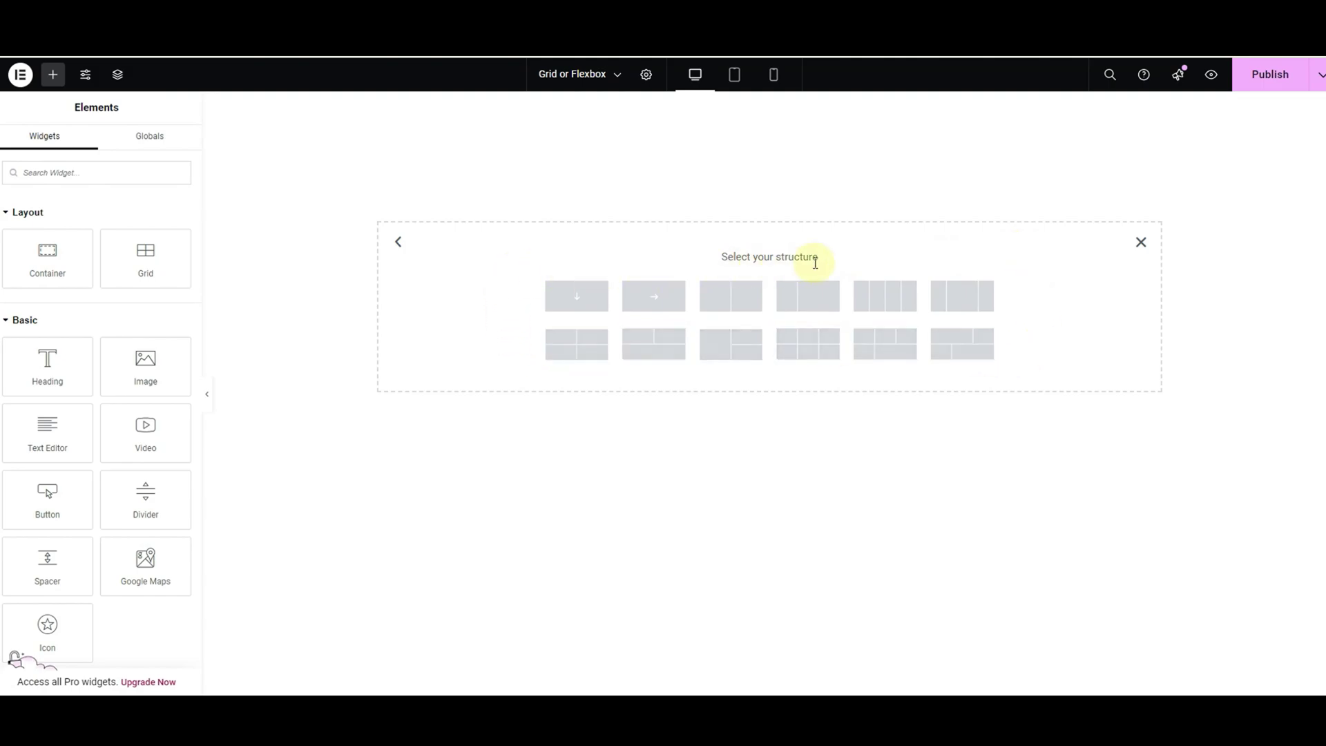
click(812, 304)
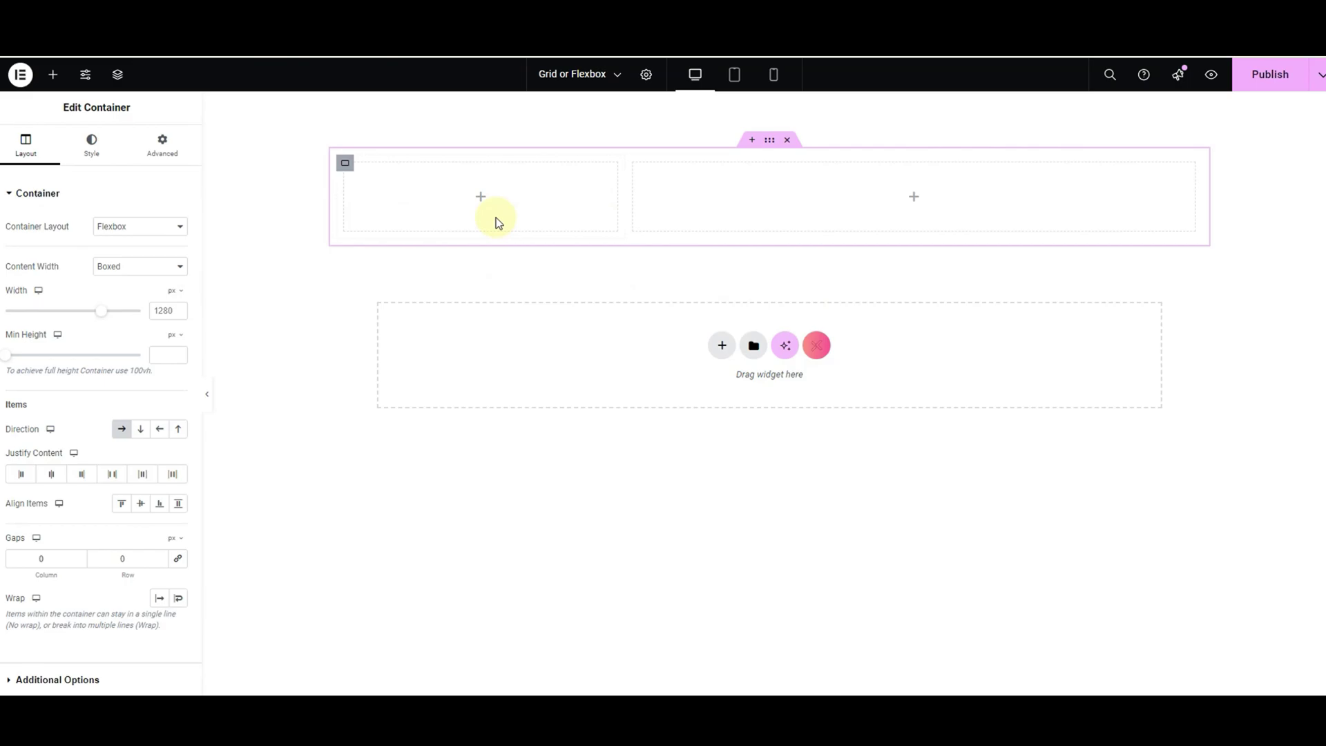
Step: Give the left inner container Width 60% and the right inner container Width 40%
click(345, 166)
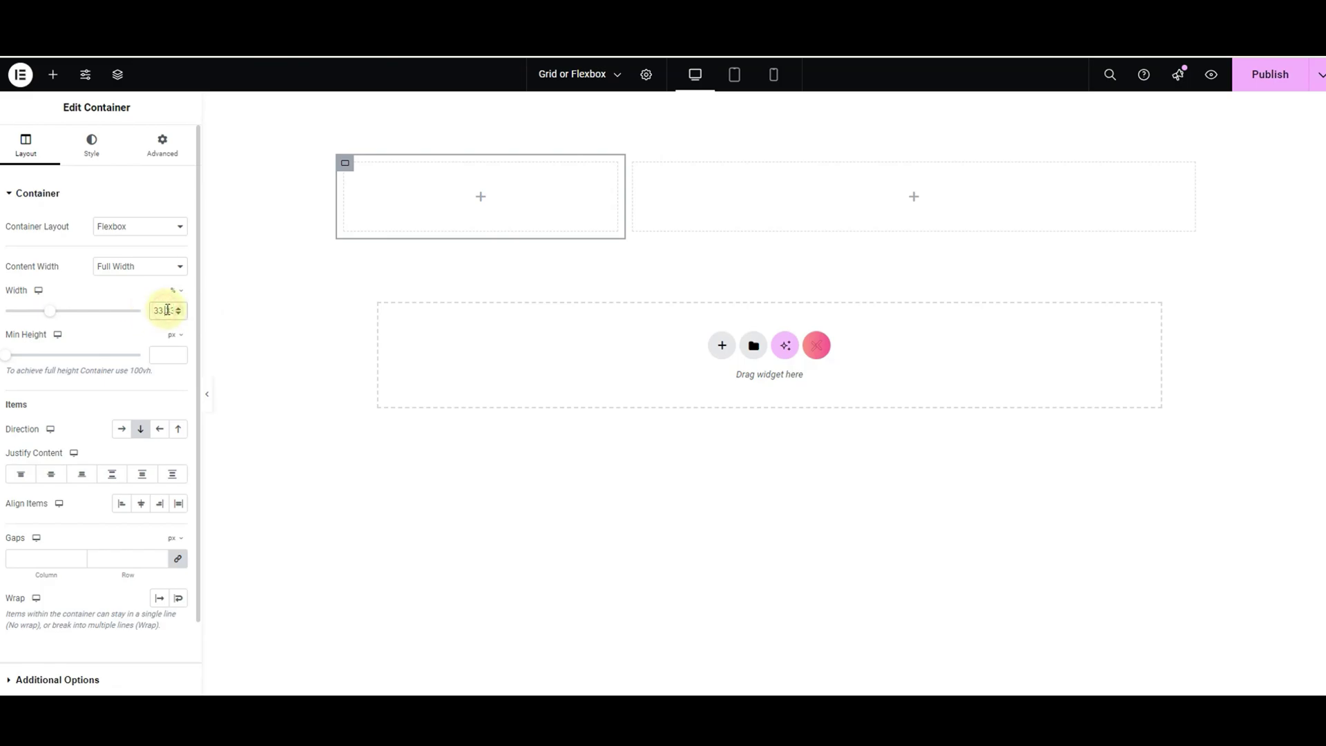
text(60)
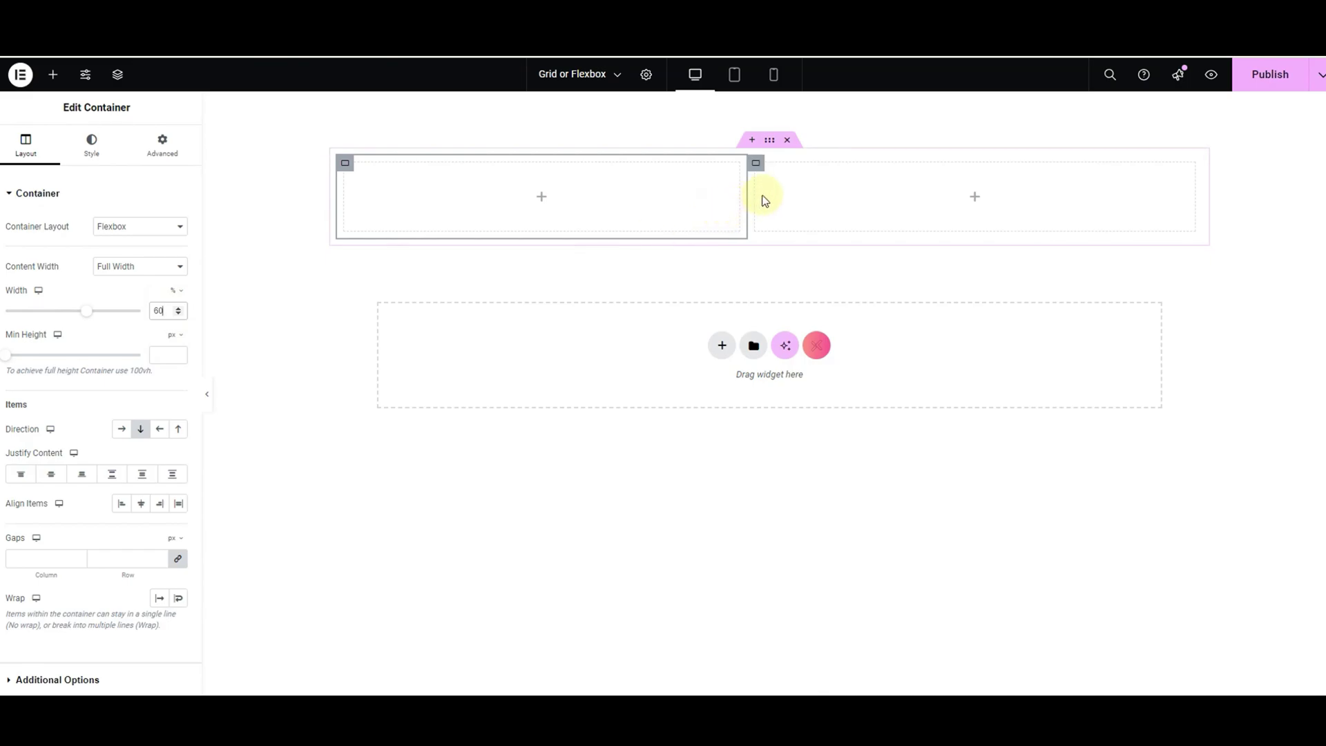
click(755, 164)
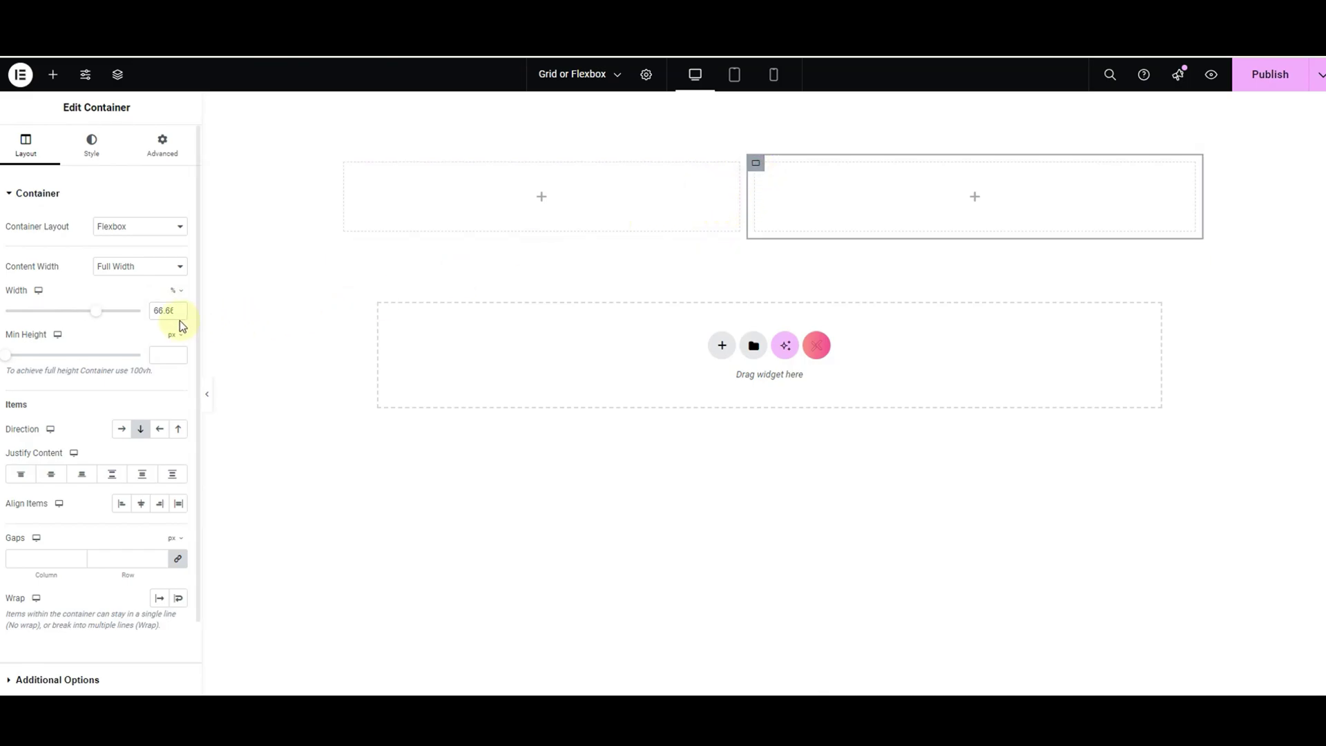
double_click(163, 311)
text(40)
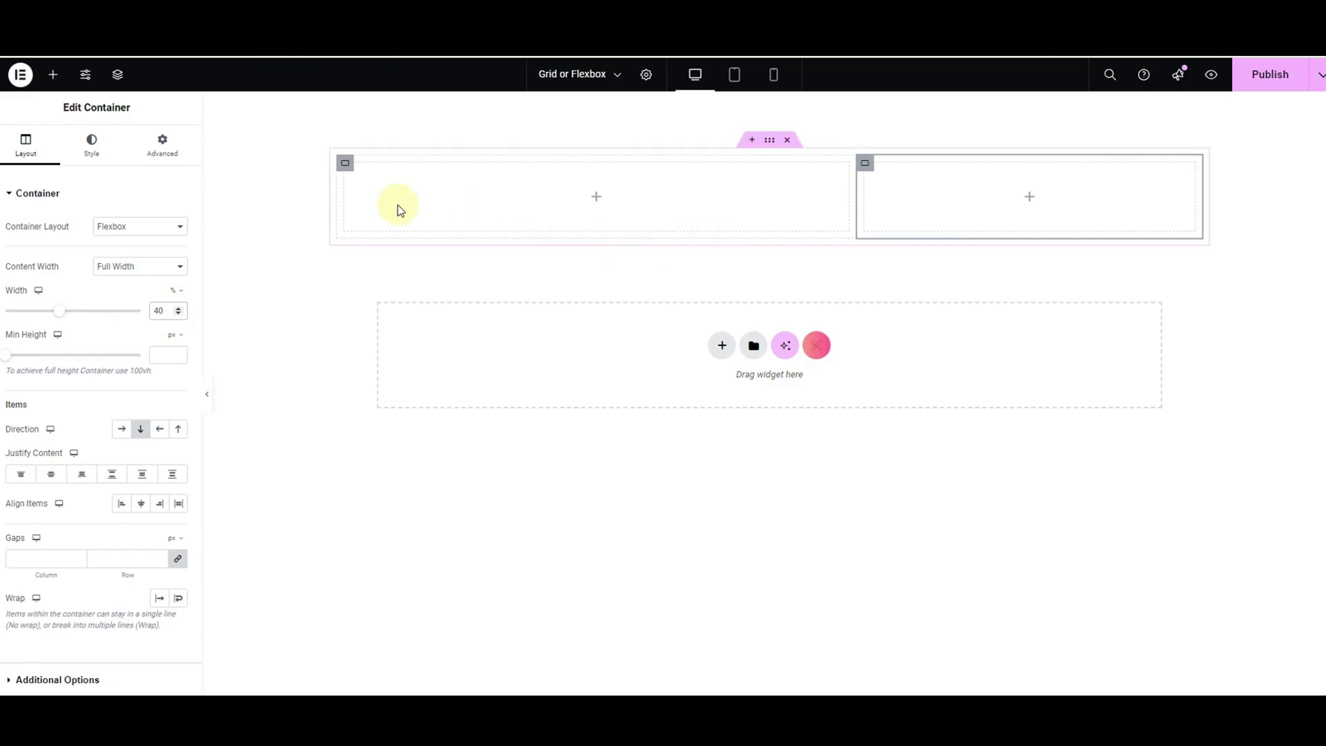
Step: Drag a Heading widget into the left column and an Image widget into the right column
click(53, 74)
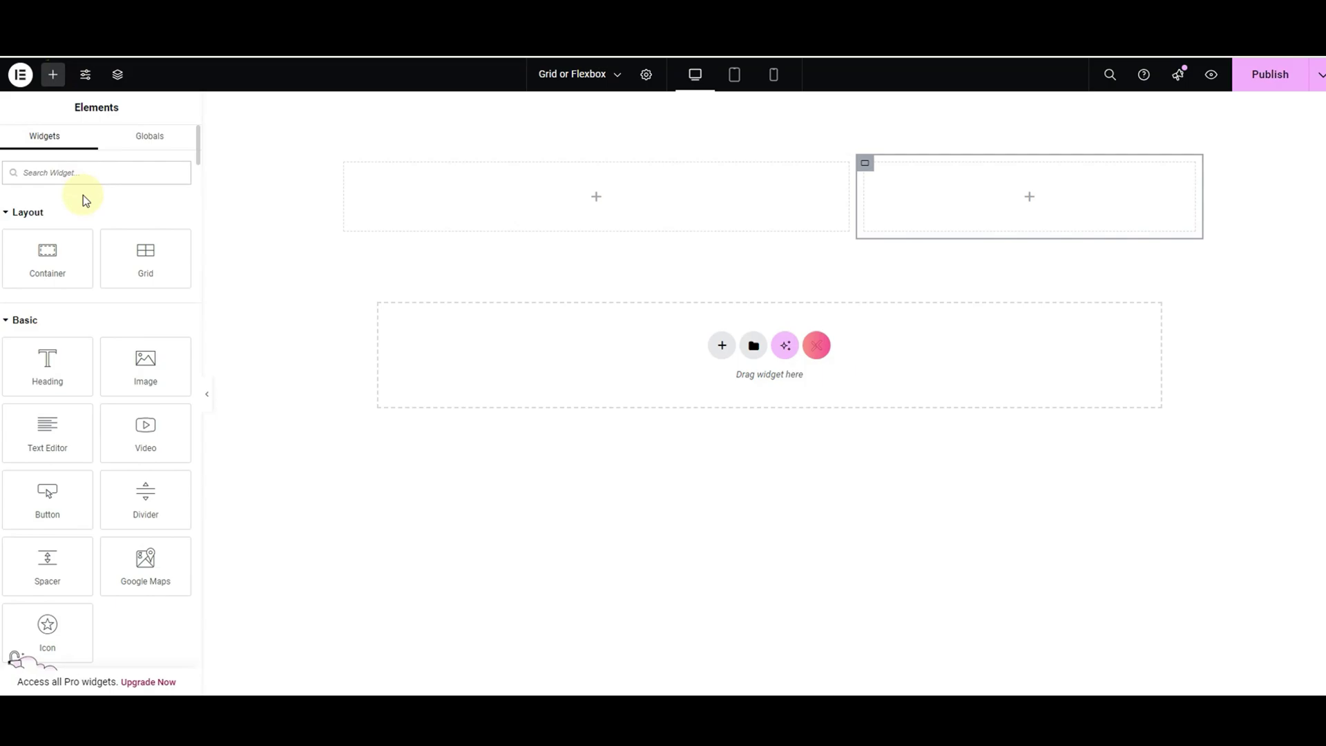
text(head)
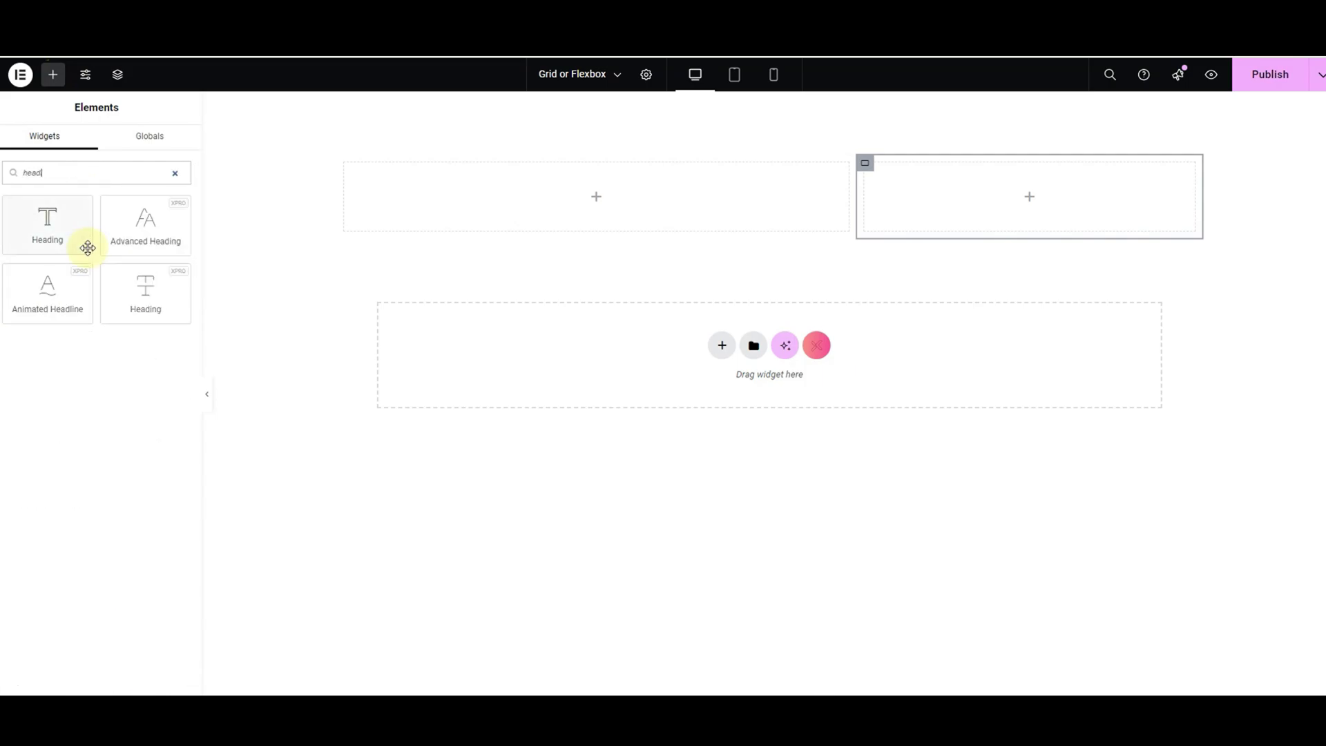
drag(181, 285, 464, 210)
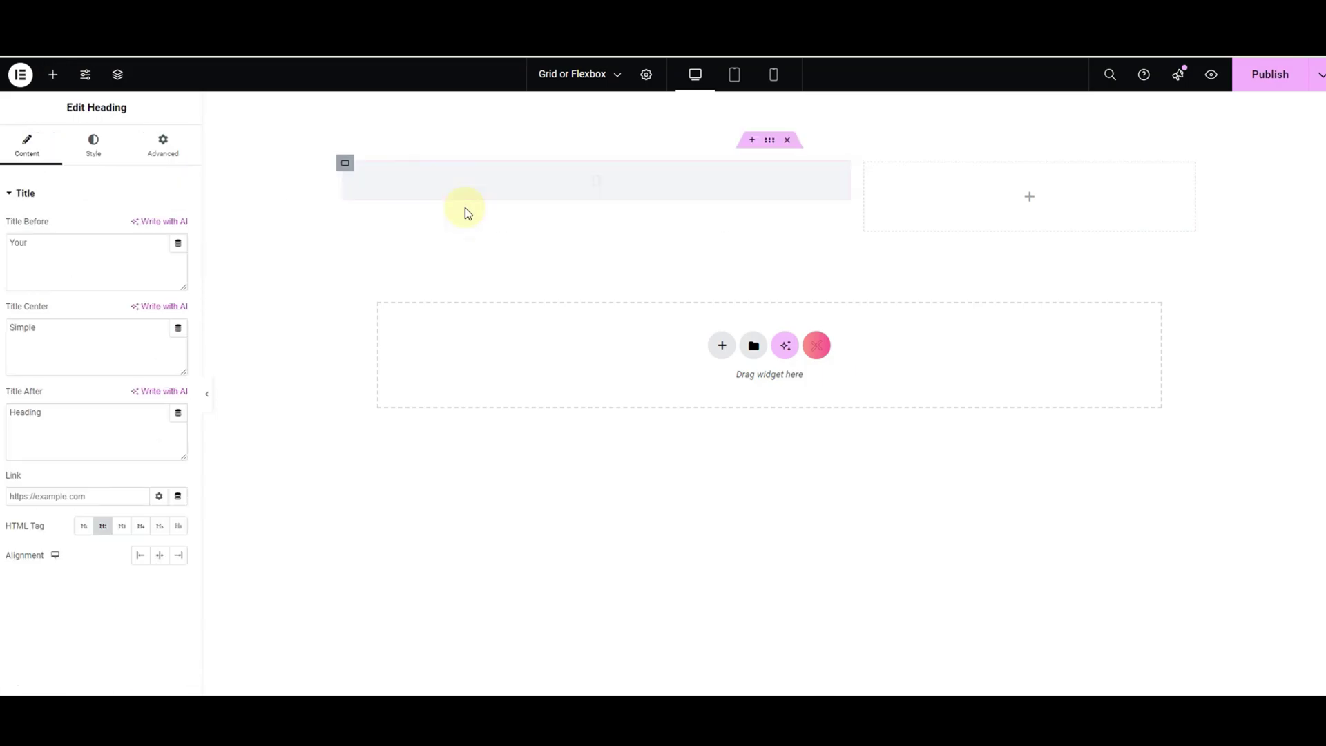
click(53, 75)
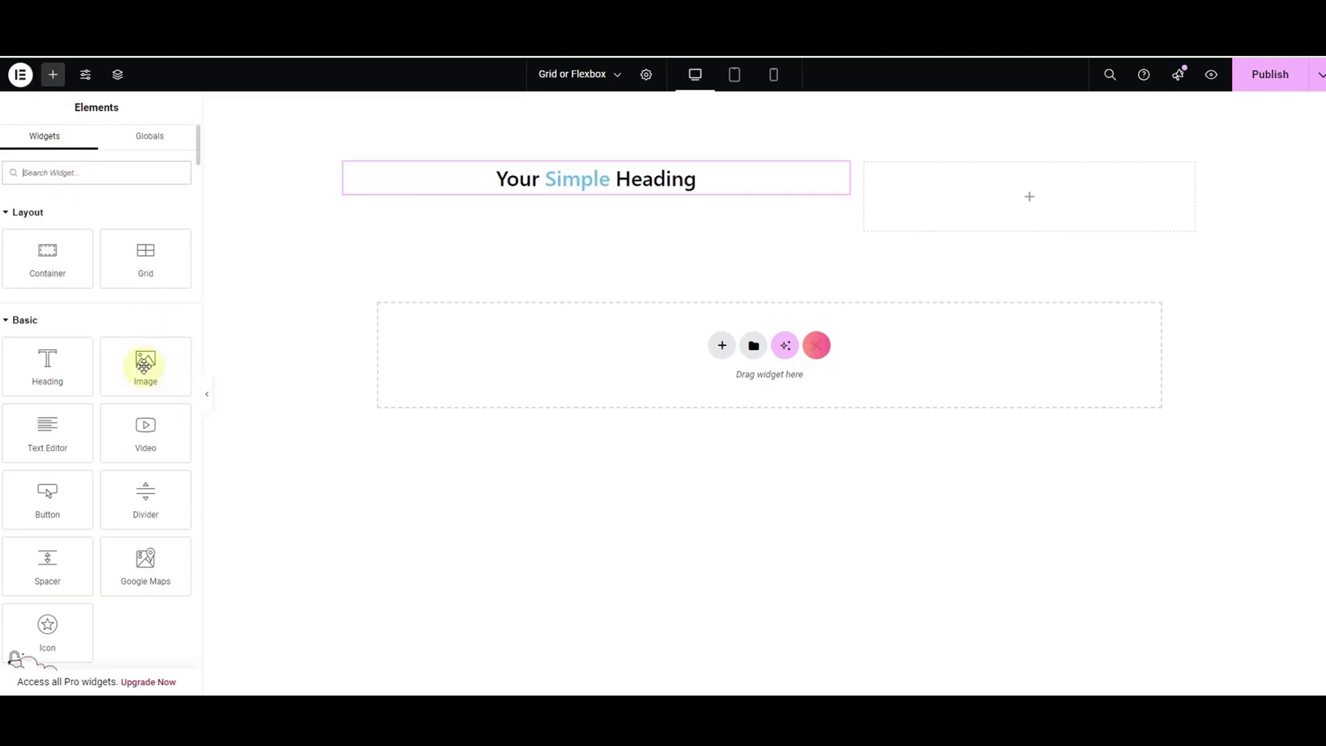
drag(145, 361, 955, 216)
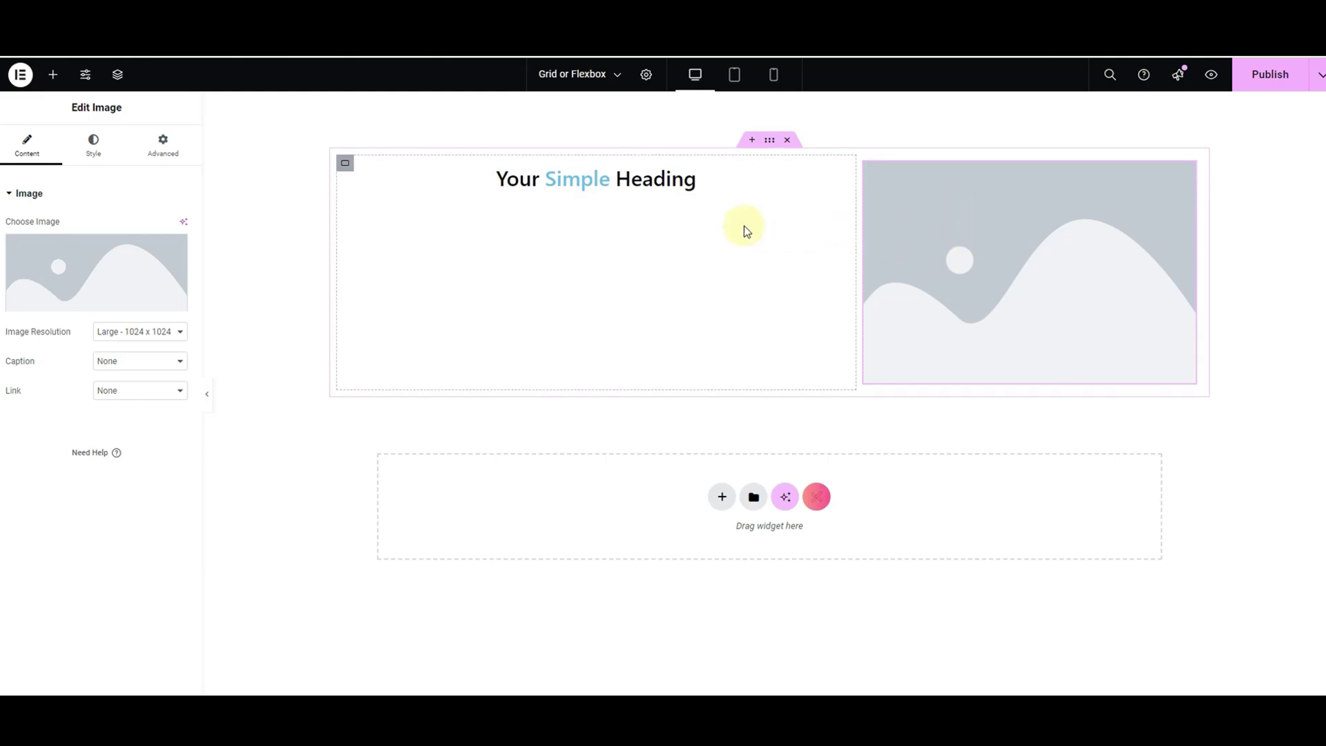
Step: Add a Text Editor paragraph and a 'Click here' Button under the heading
click(52, 74)
drag(44, 433, 552, 200)
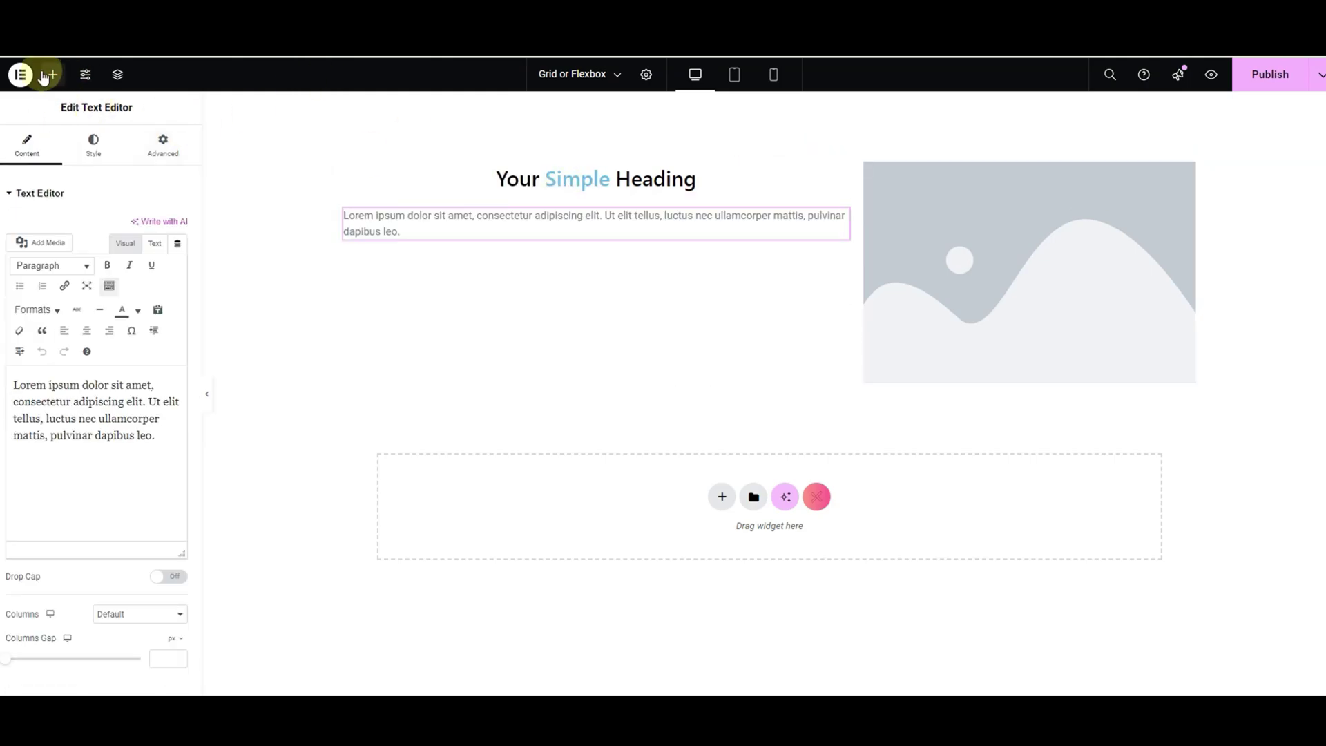
click(53, 74)
click(79, 171)
text(butt)
drag(177, 281, 580, 239)
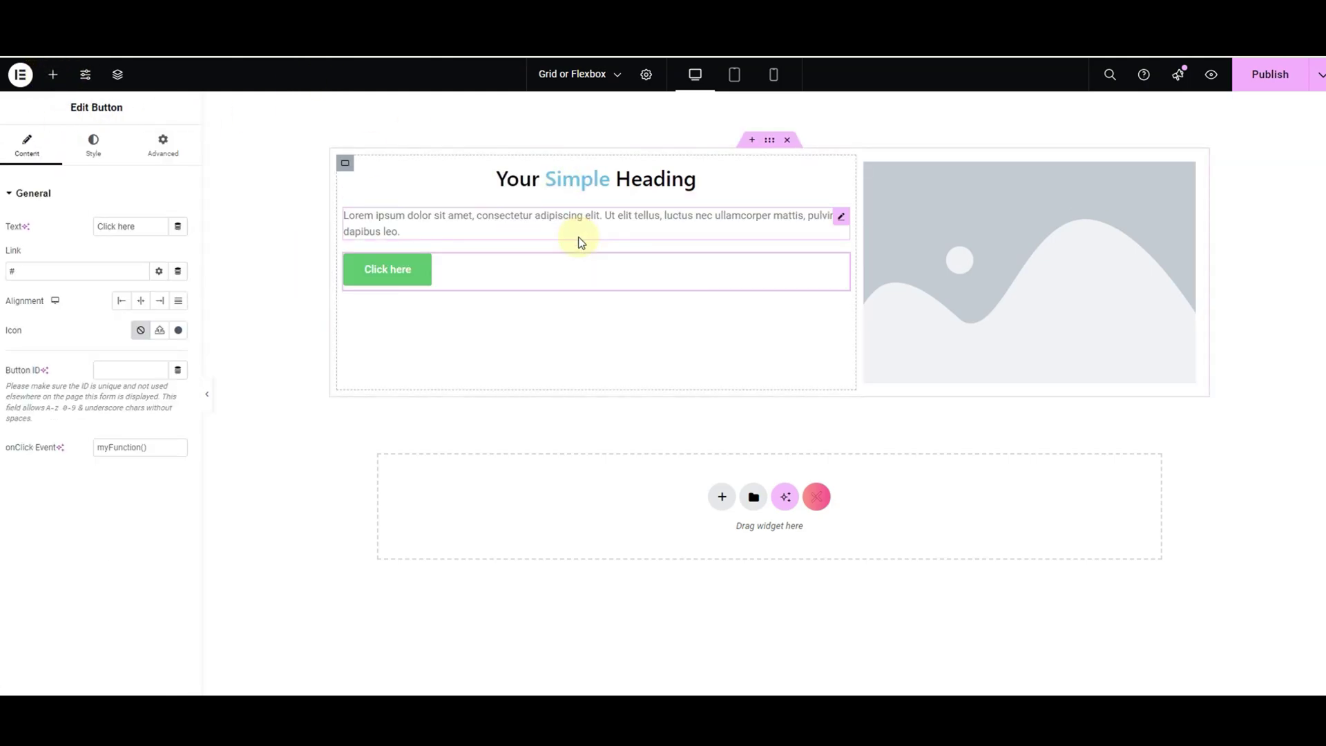
click(345, 163)
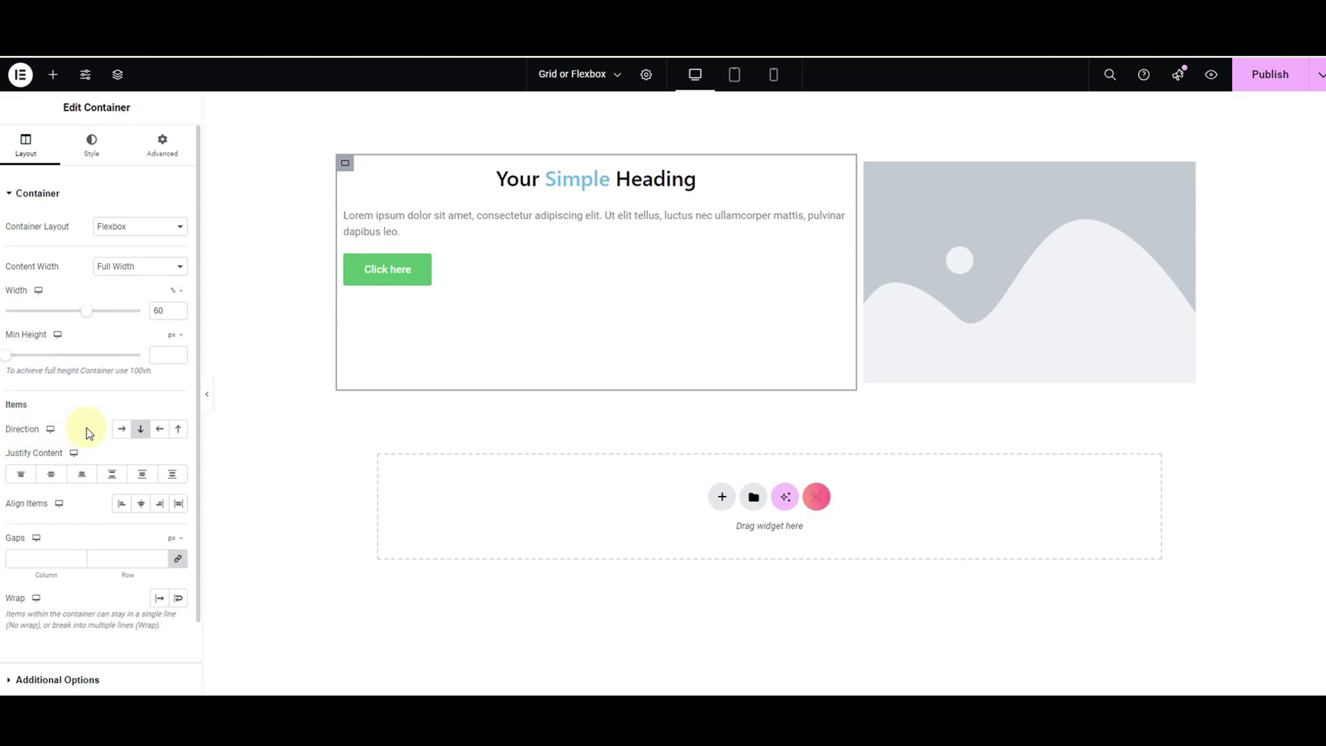
click(123, 428)
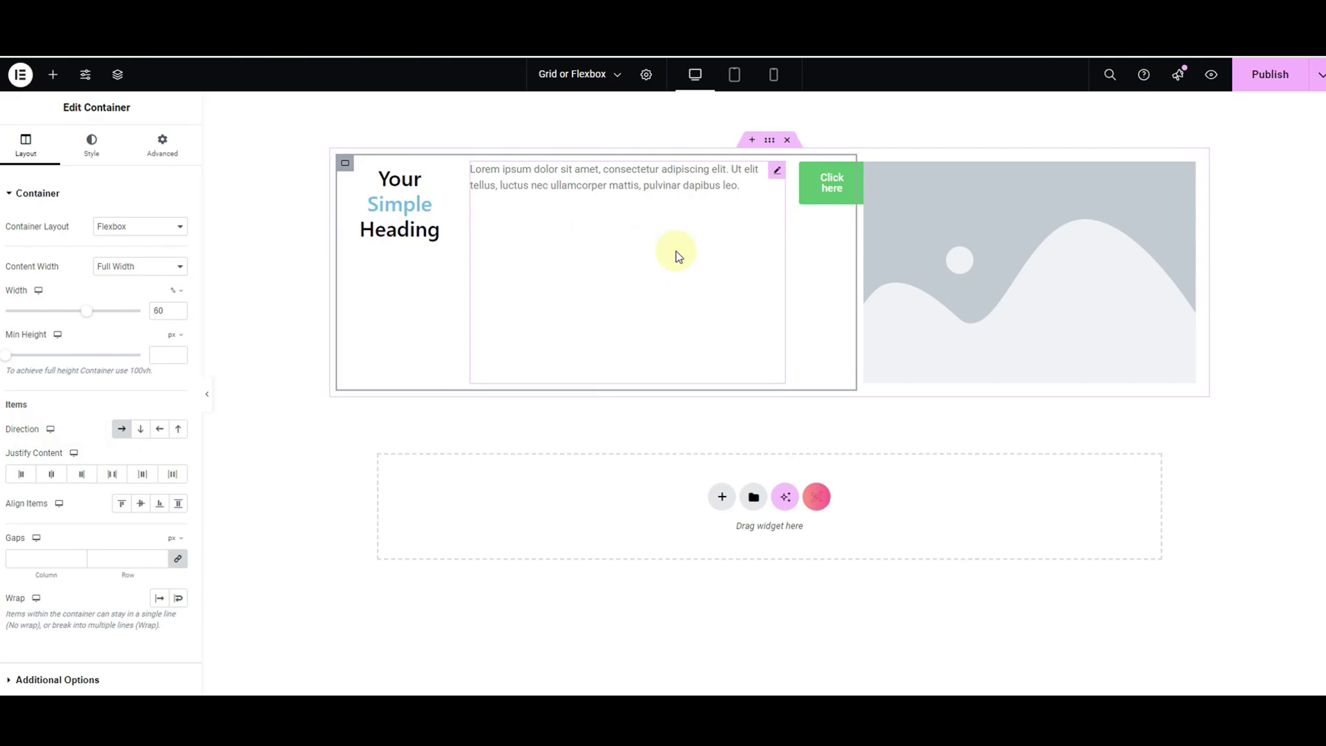
click(142, 432)
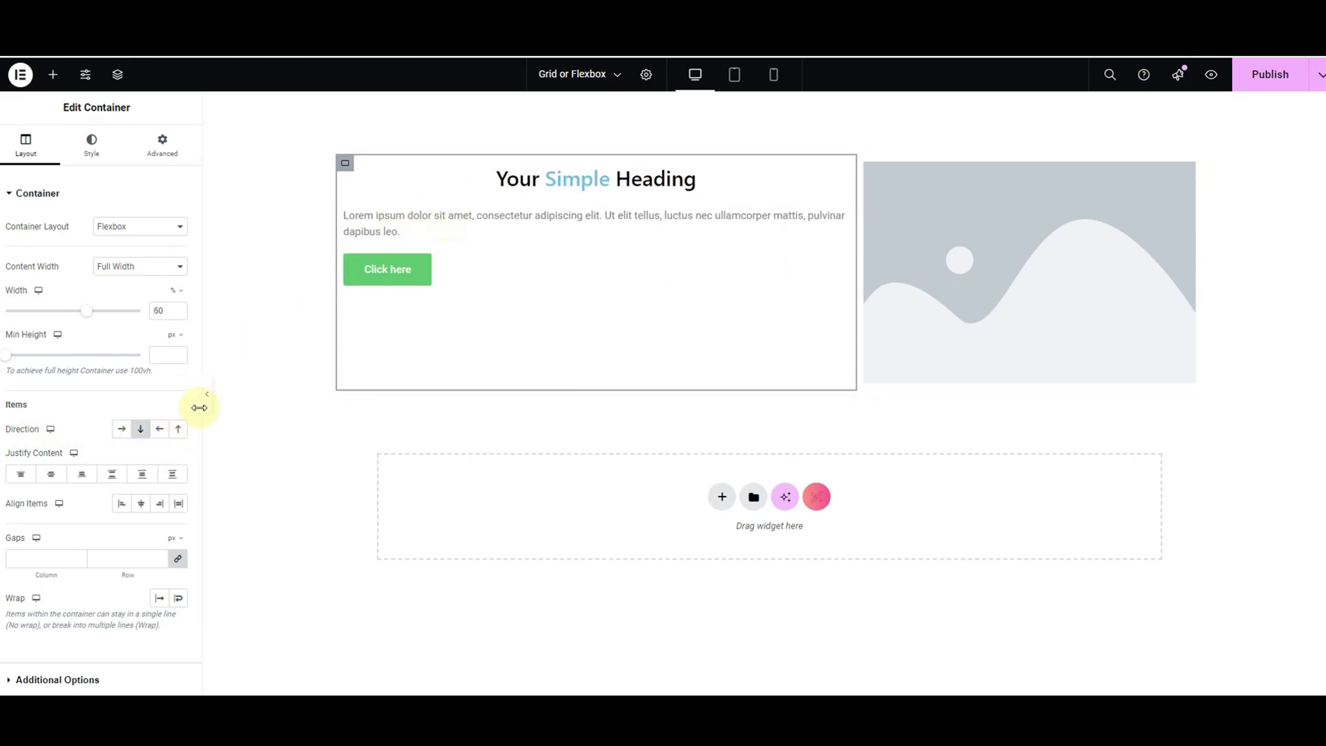
click(159, 434)
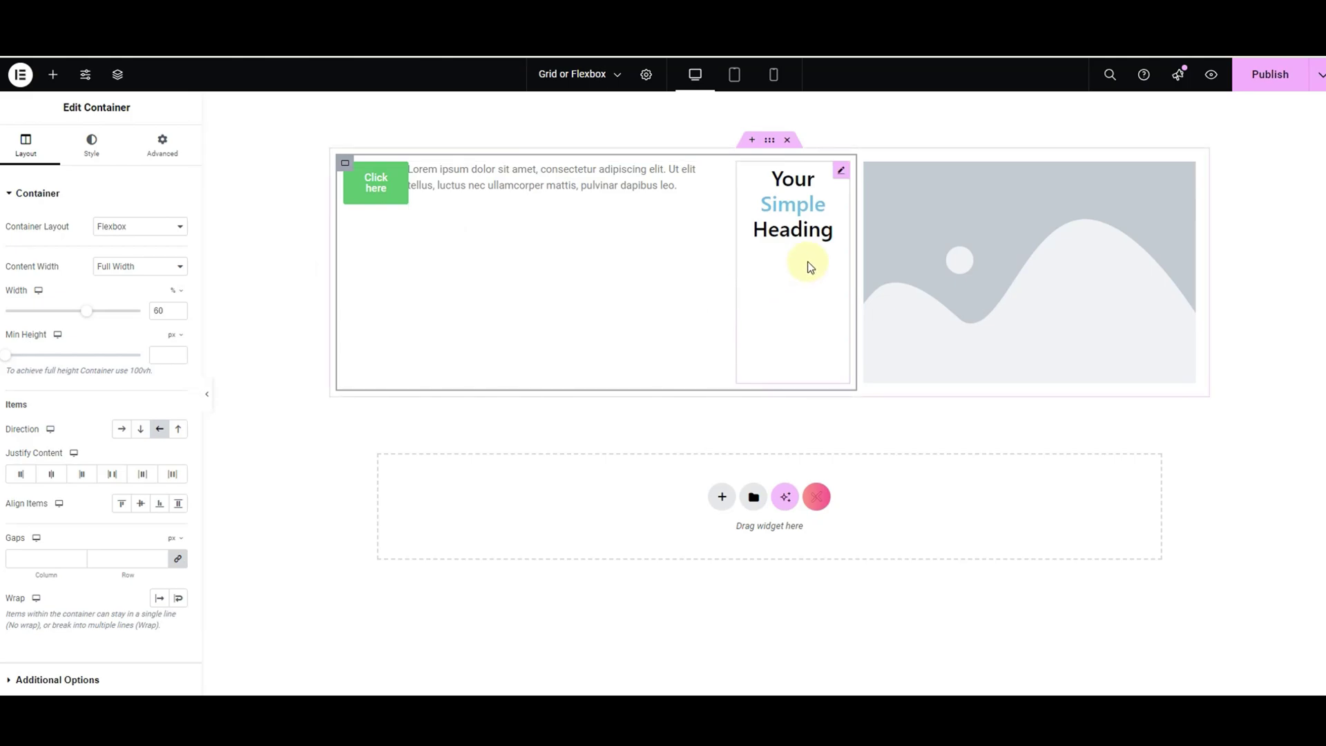
click(178, 429)
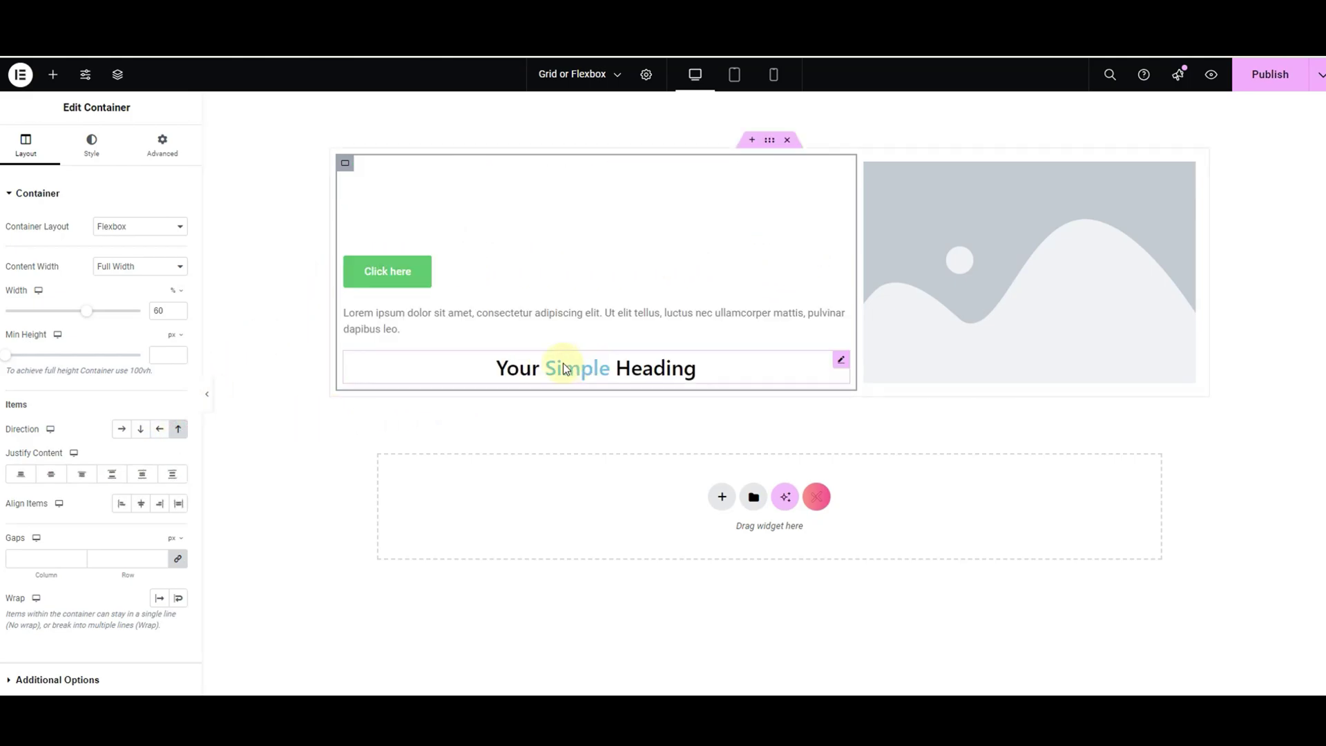
click(142, 430)
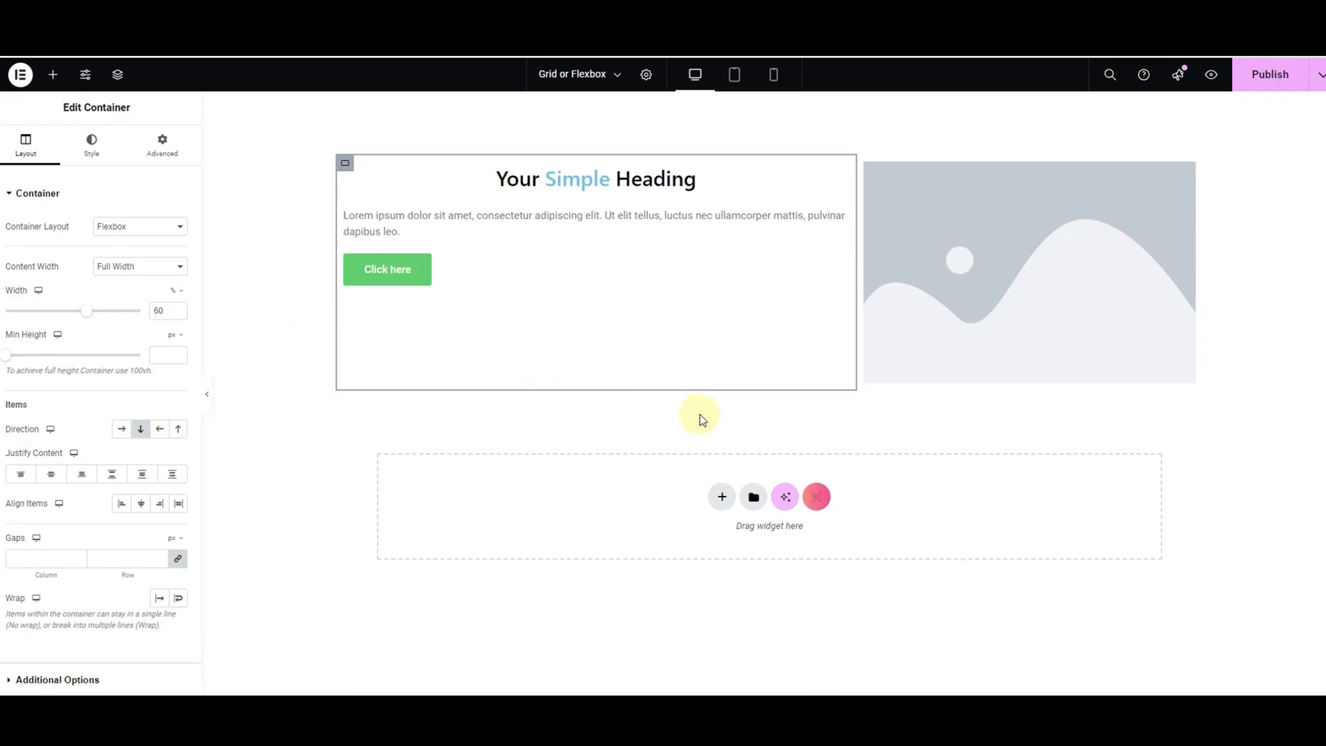
Step: Insert a Grid container using the three-column structure below the hero section
click(722, 496)
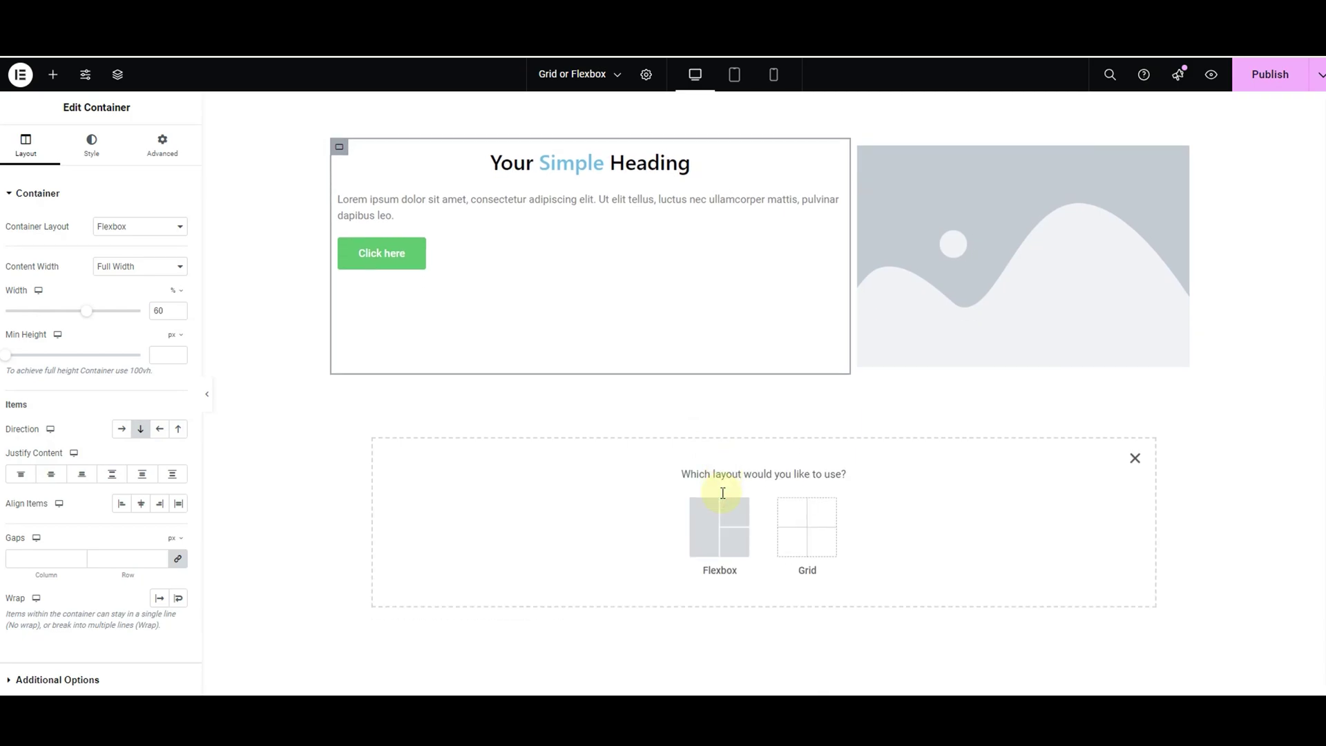
click(805, 508)
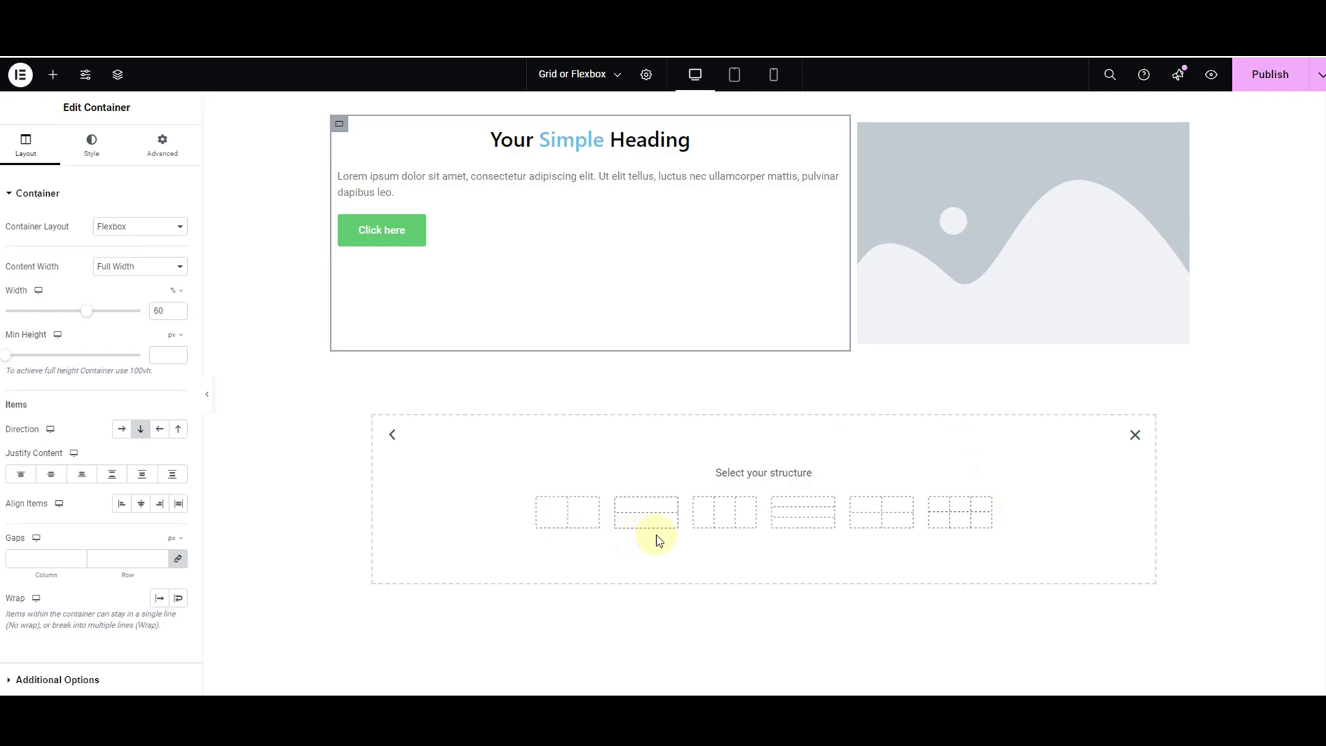
click(737, 525)
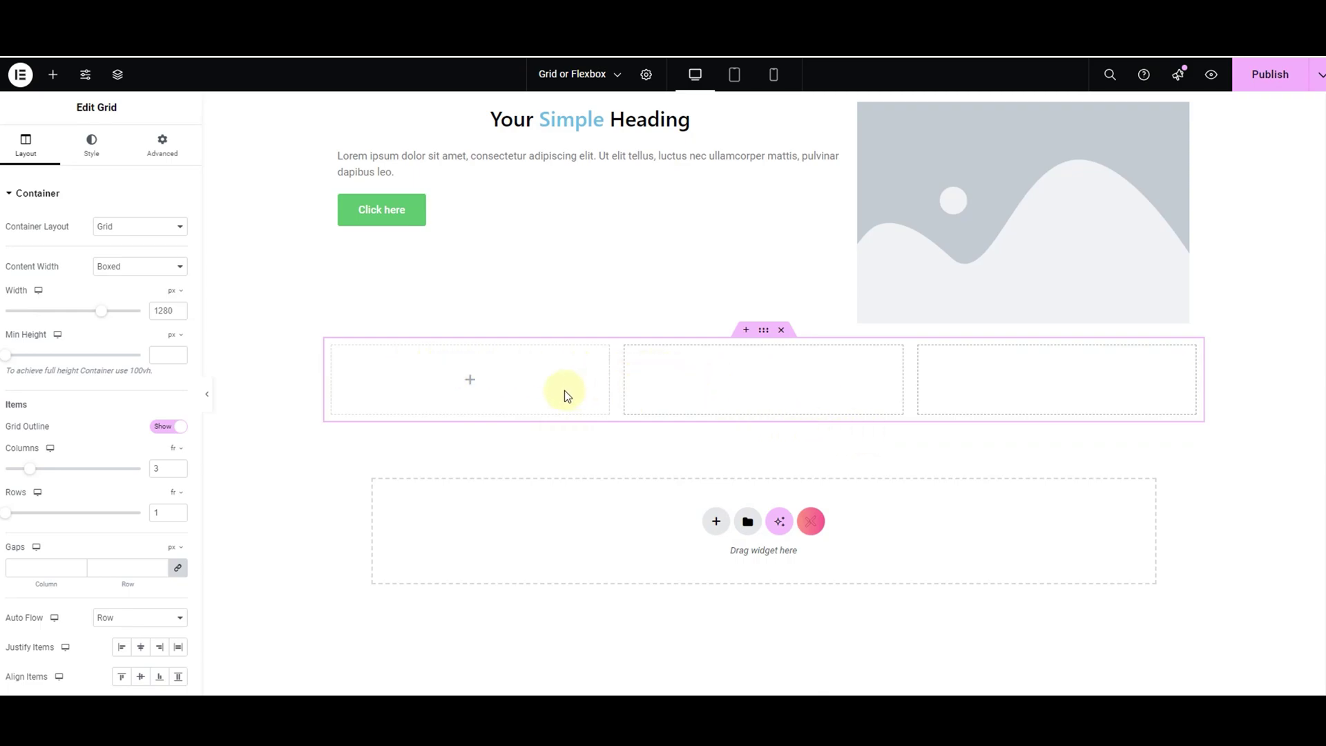
Step: Resize the grid to 1104 px wide with 223 px minimum height, and hide its outline
drag(104, 314, 76, 310)
drag(6, 354, 30, 362)
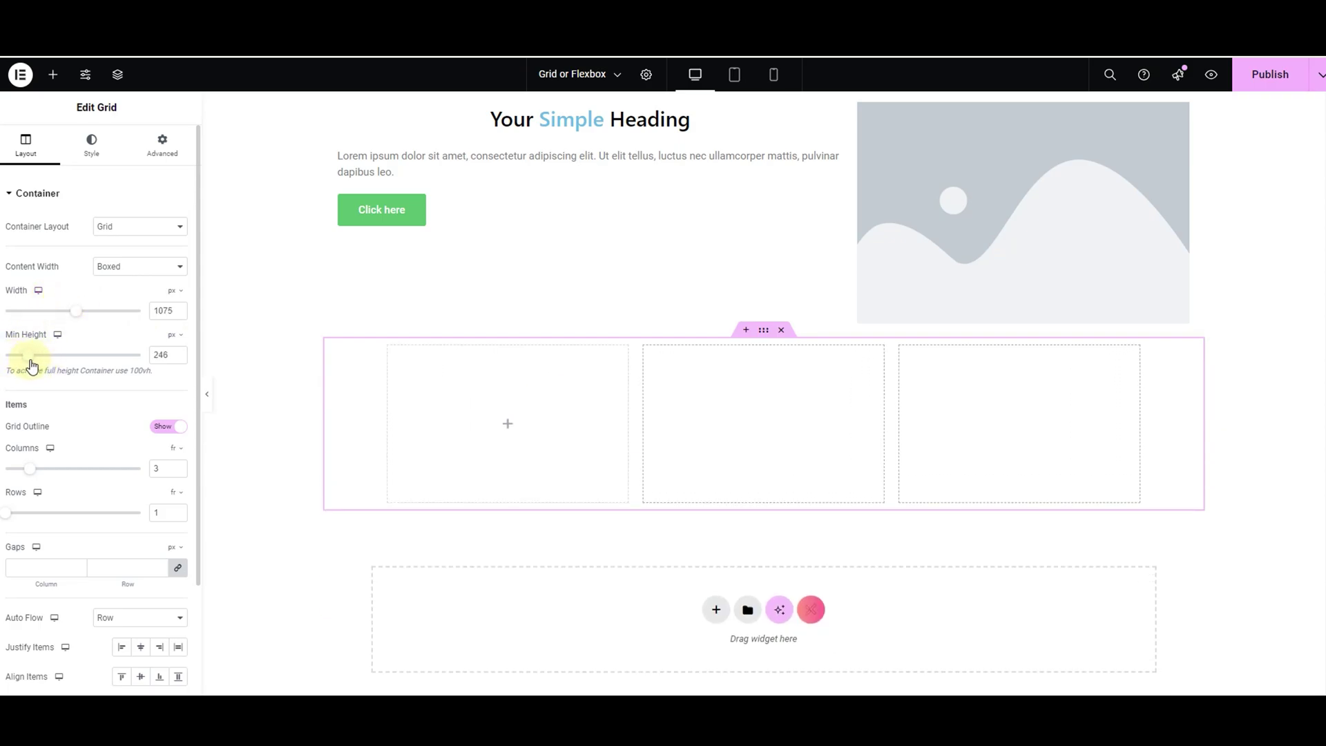
drag(71, 310, 75, 315)
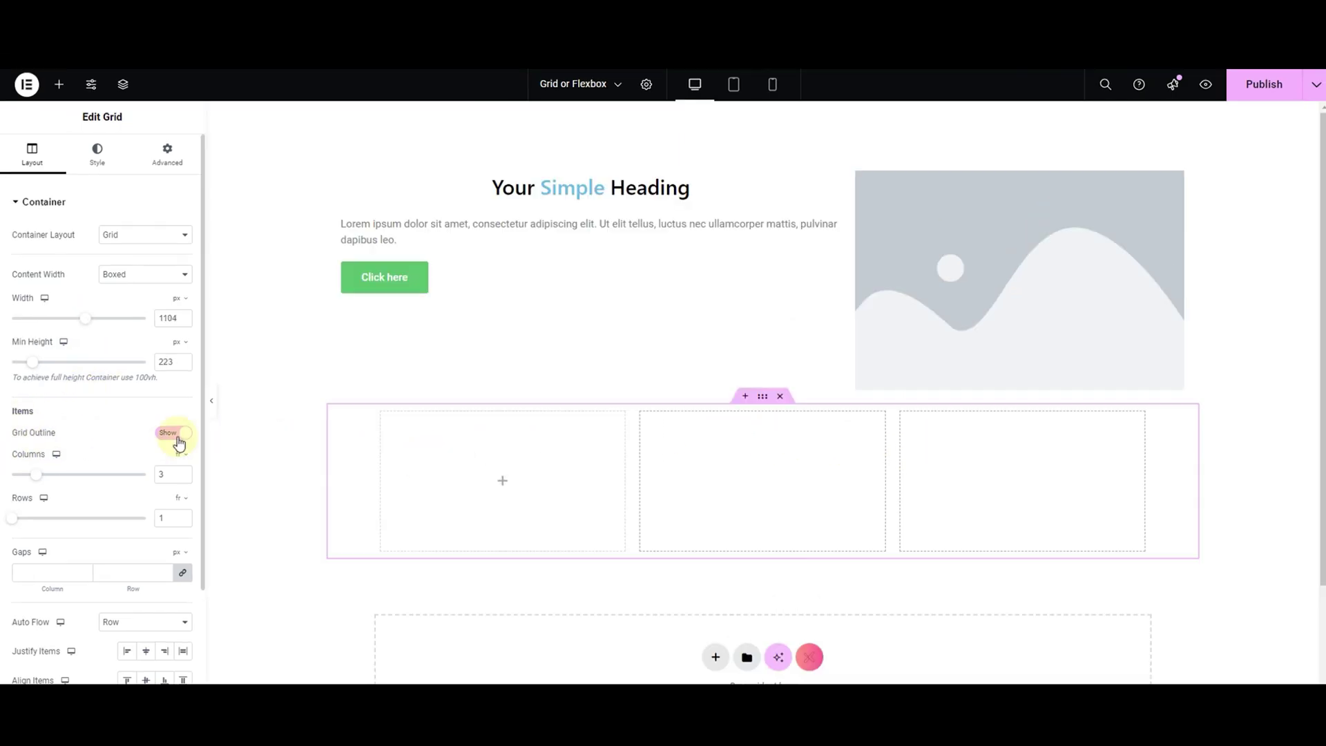
click(173, 433)
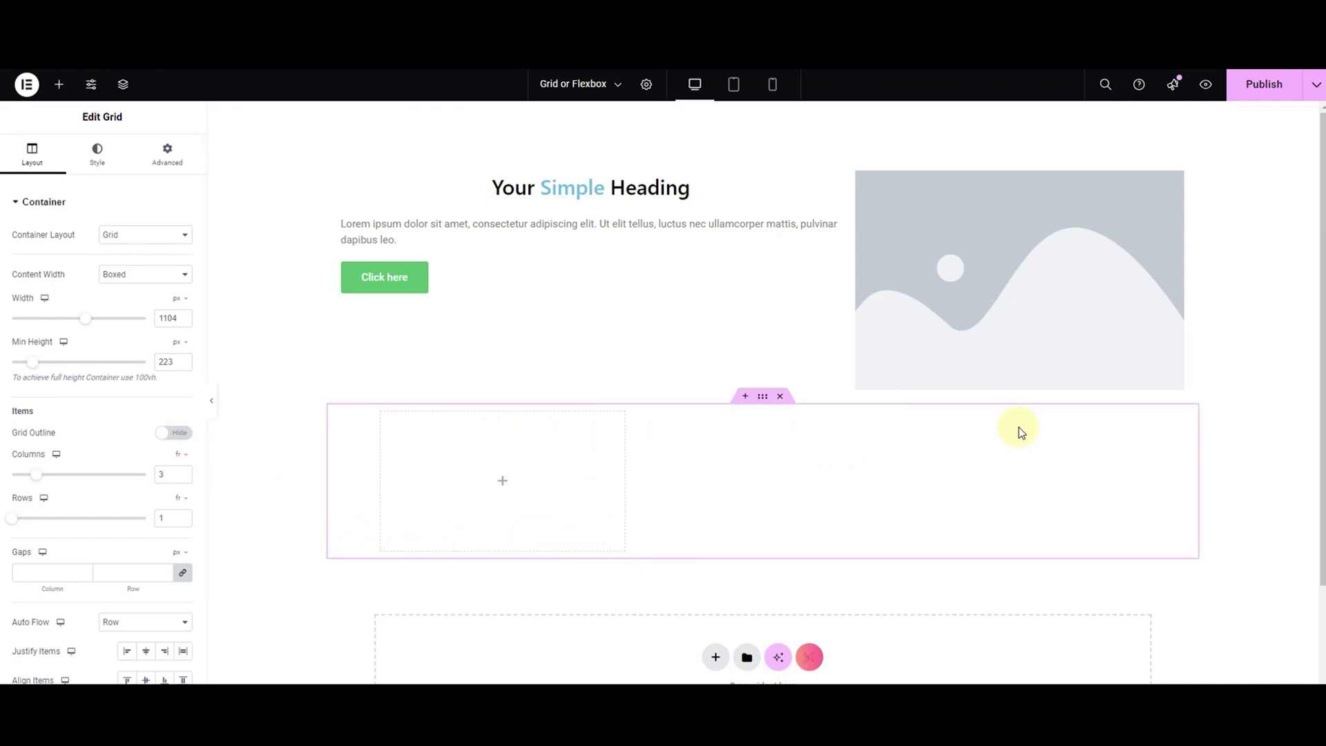
Step: Place a 'Your Simple Heading' Heading widget in the grid's first cell
click(59, 84)
text(HEADING)
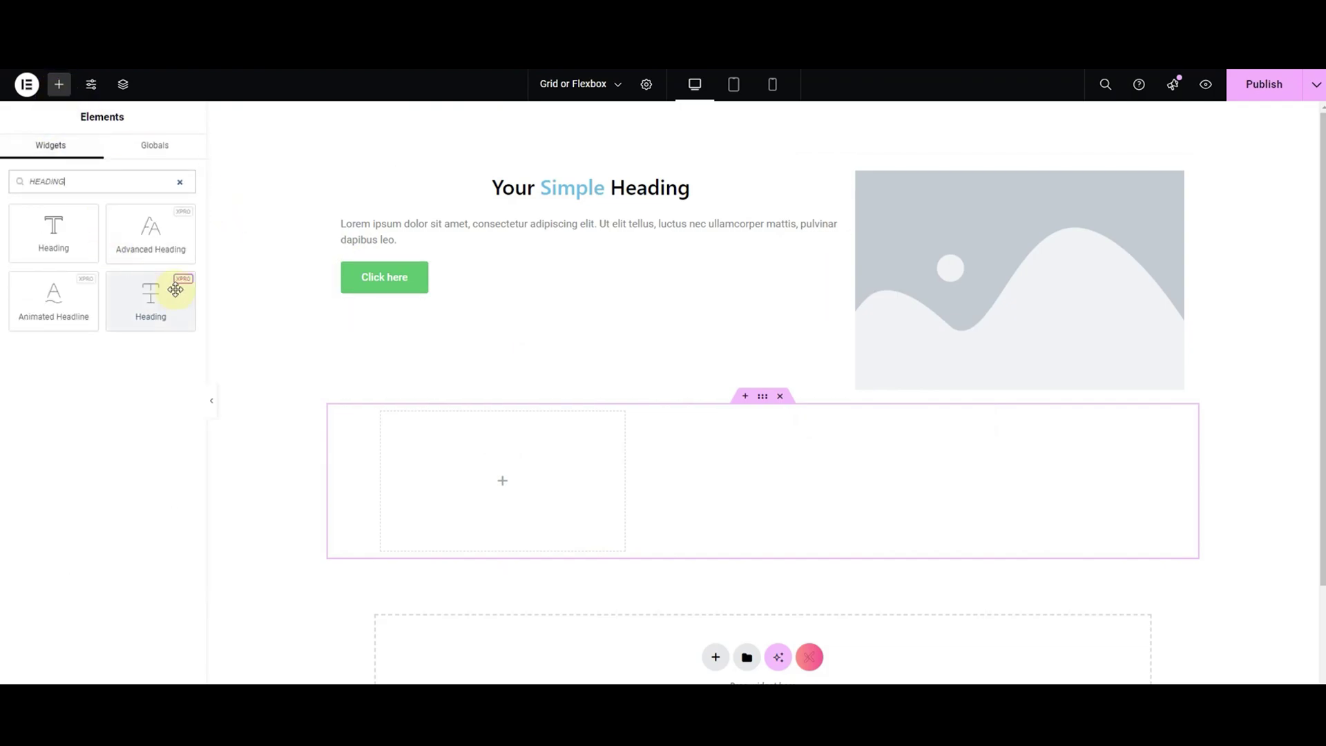
drag(172, 291, 500, 471)
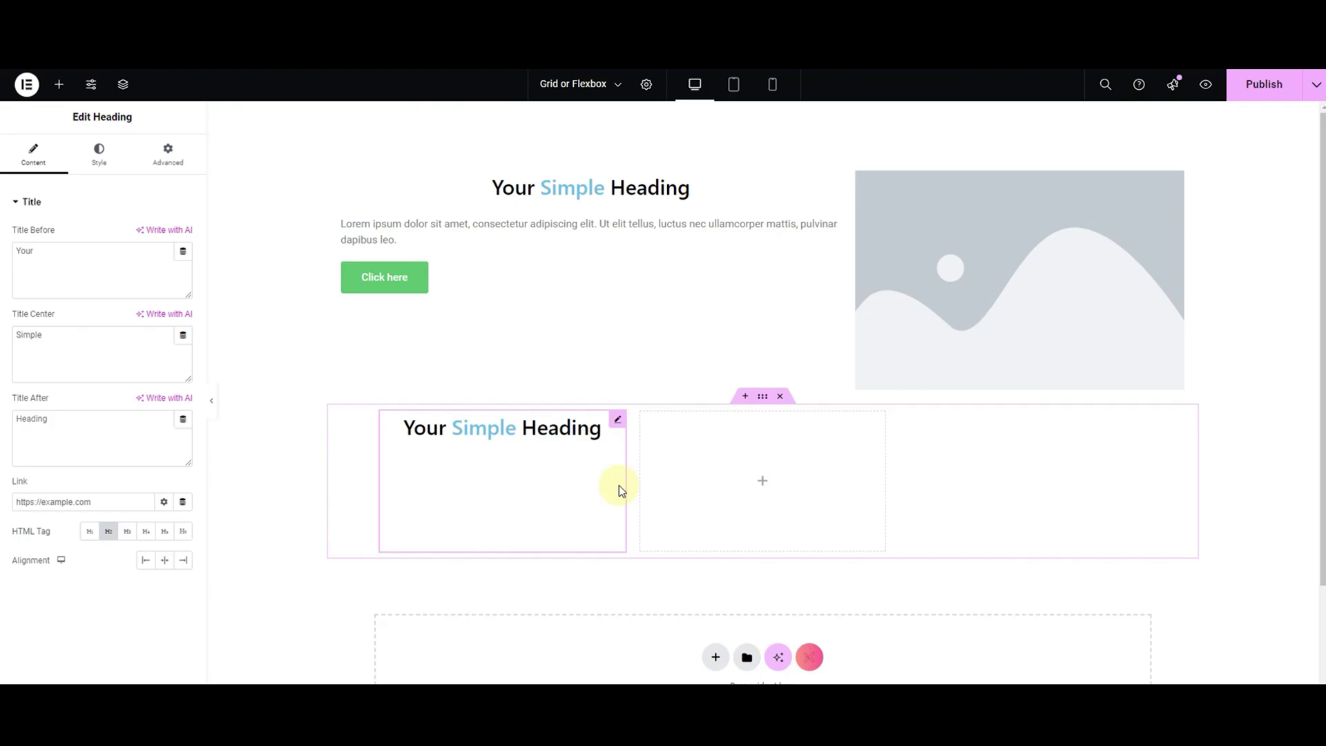
click(763, 399)
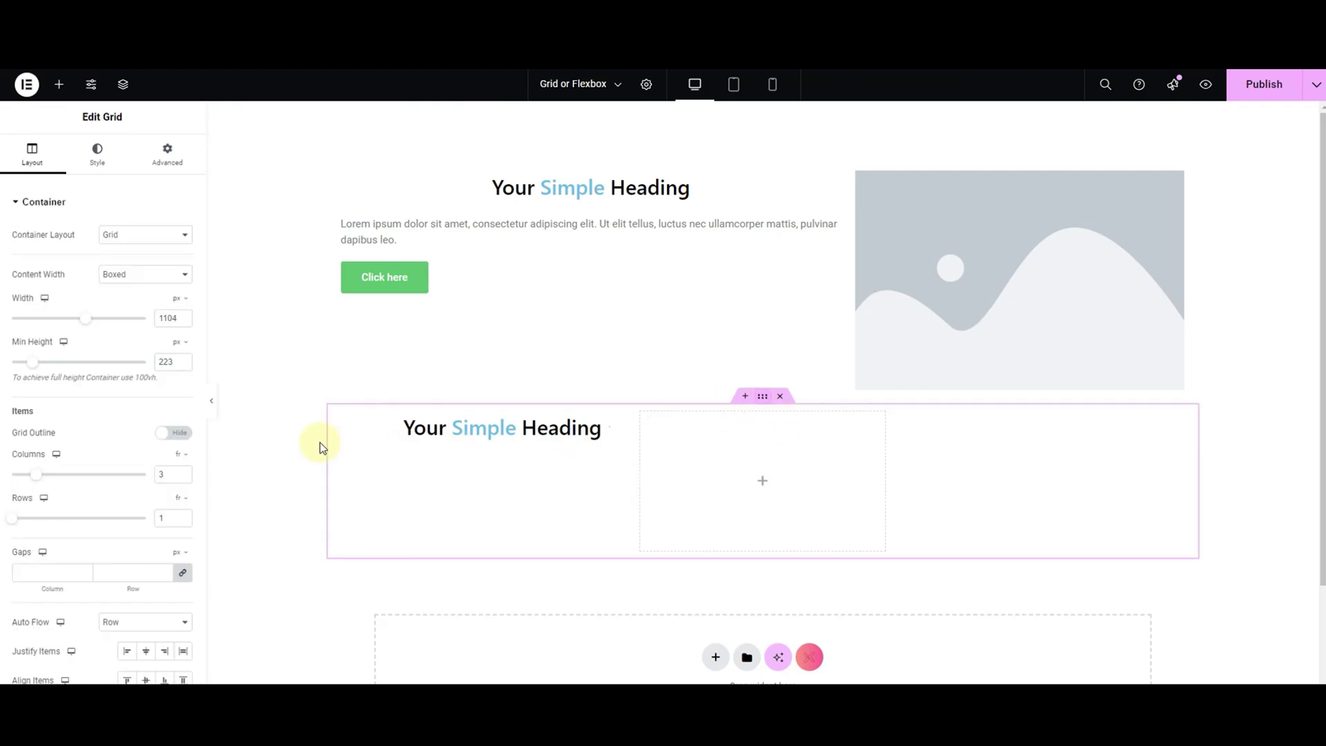
Step: Set Grid Outline to Show and, after trying 4, settle Columns and Rows at 3 each
click(177, 435)
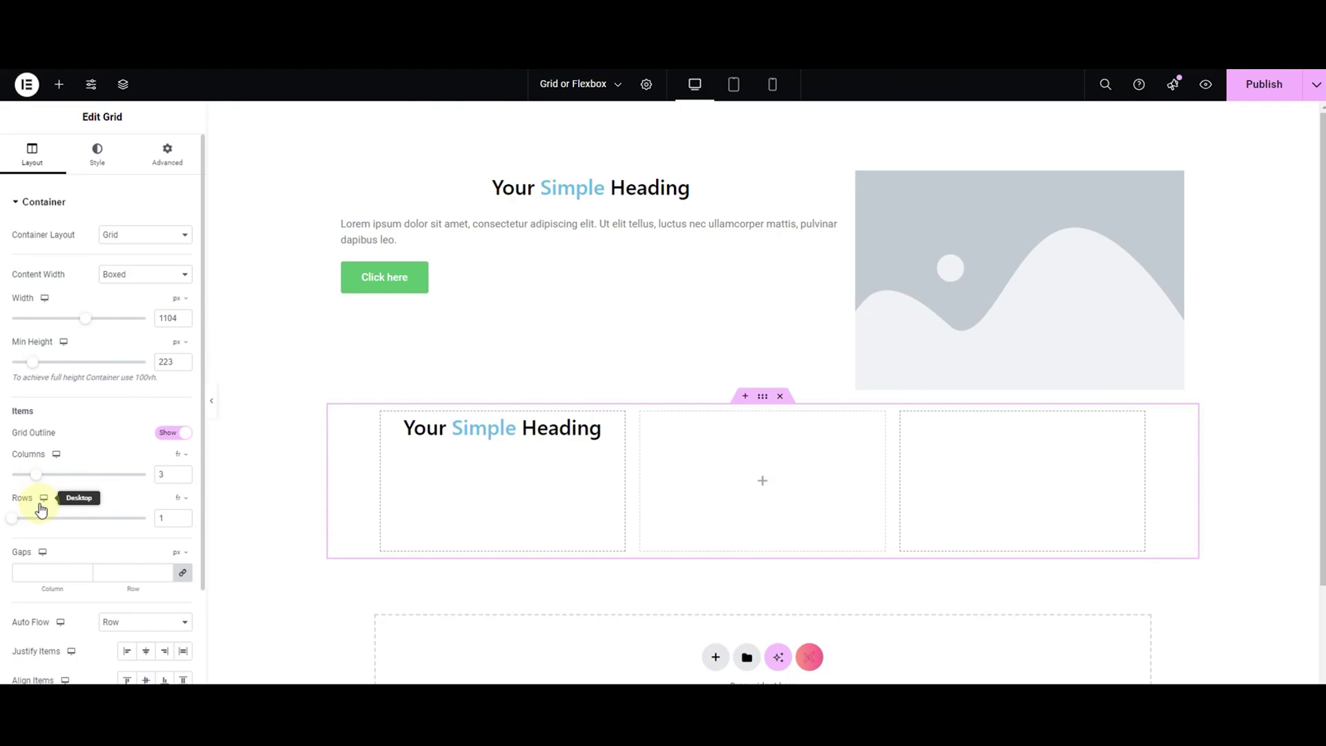
text(4)
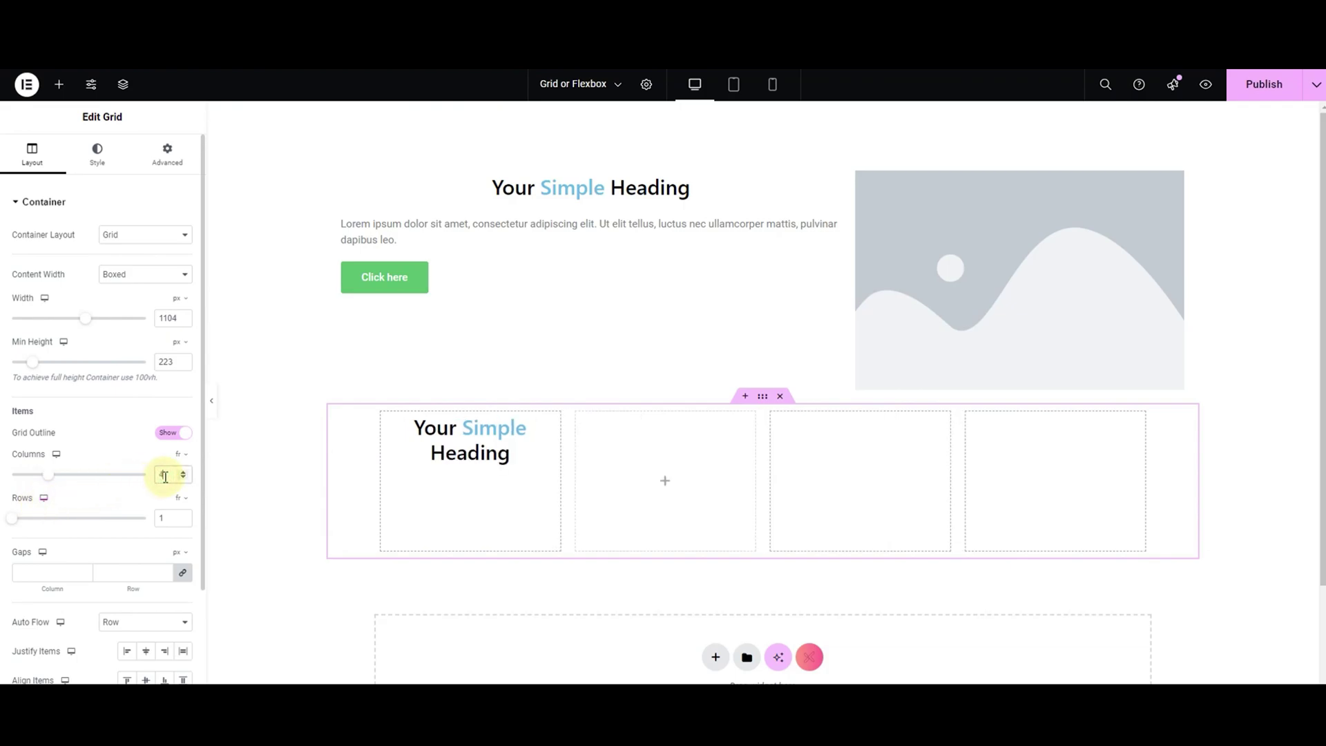
key(Up)
key(Up)
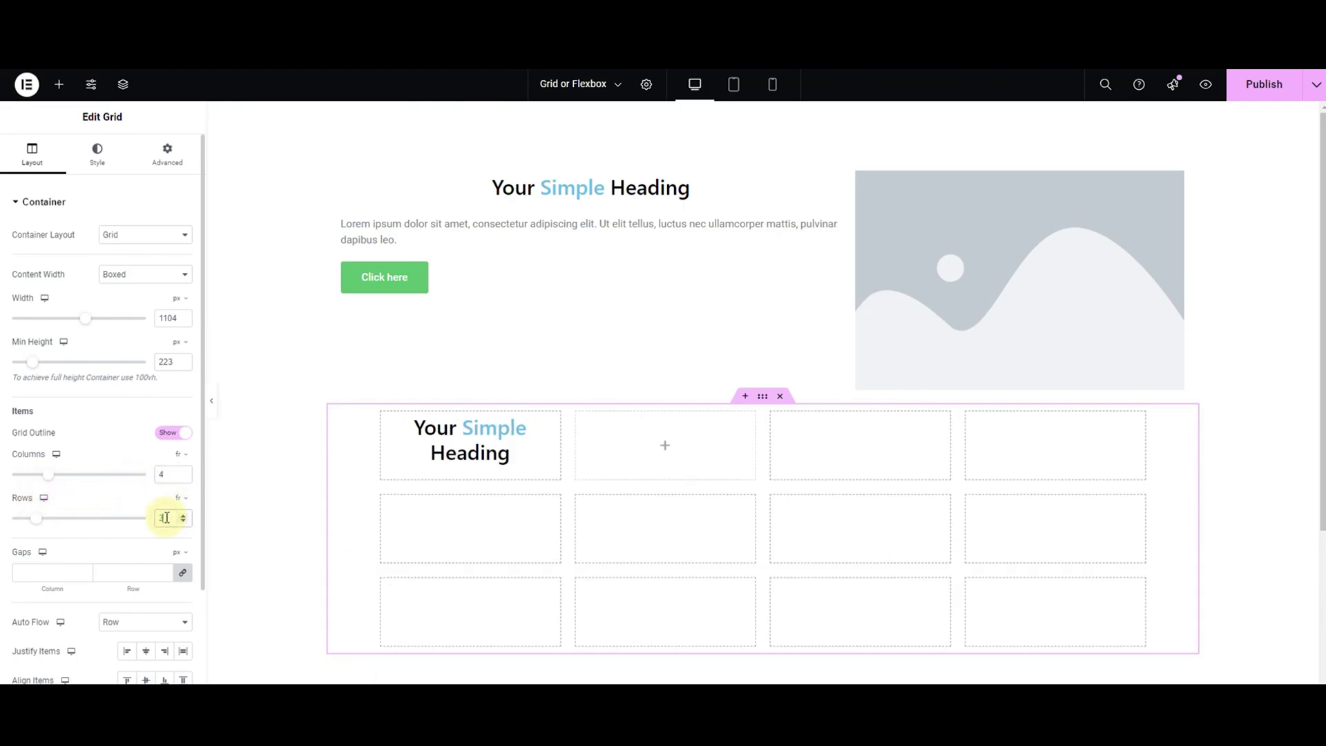
key(Up)
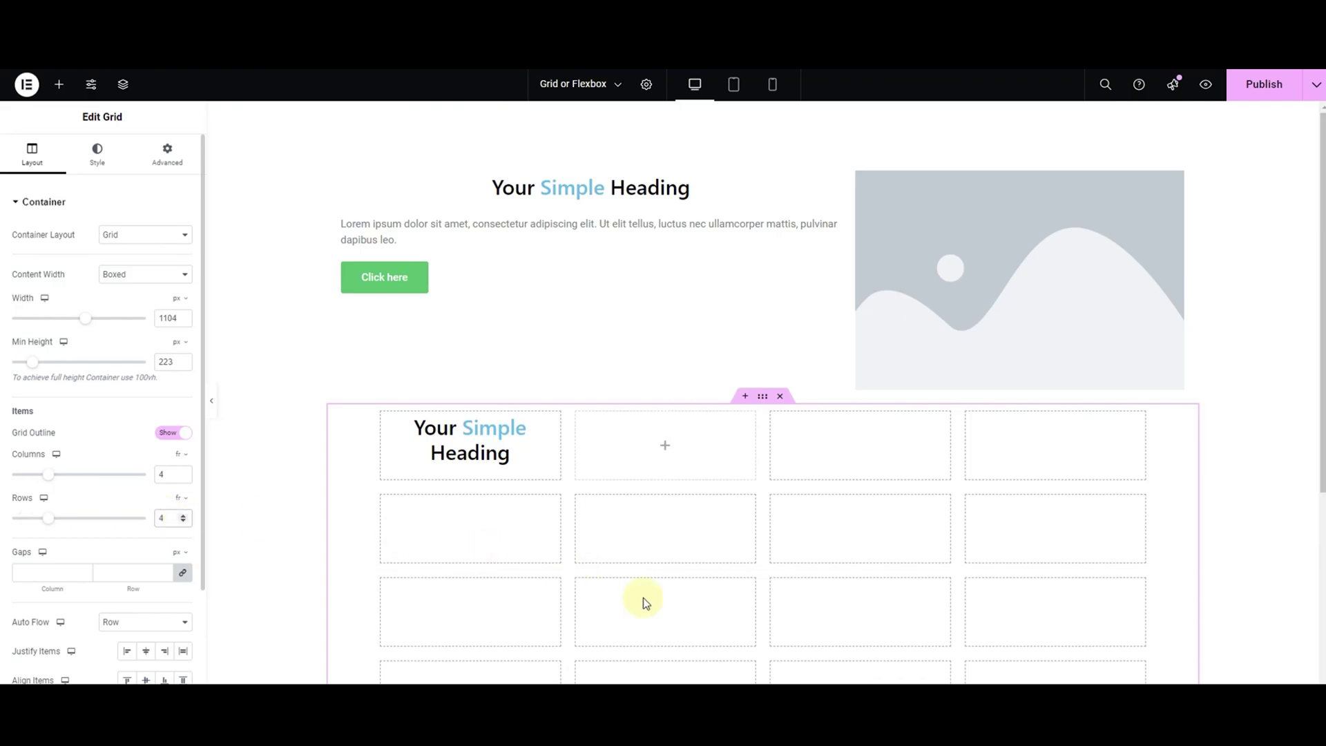
scroll(643, 598, down, 2)
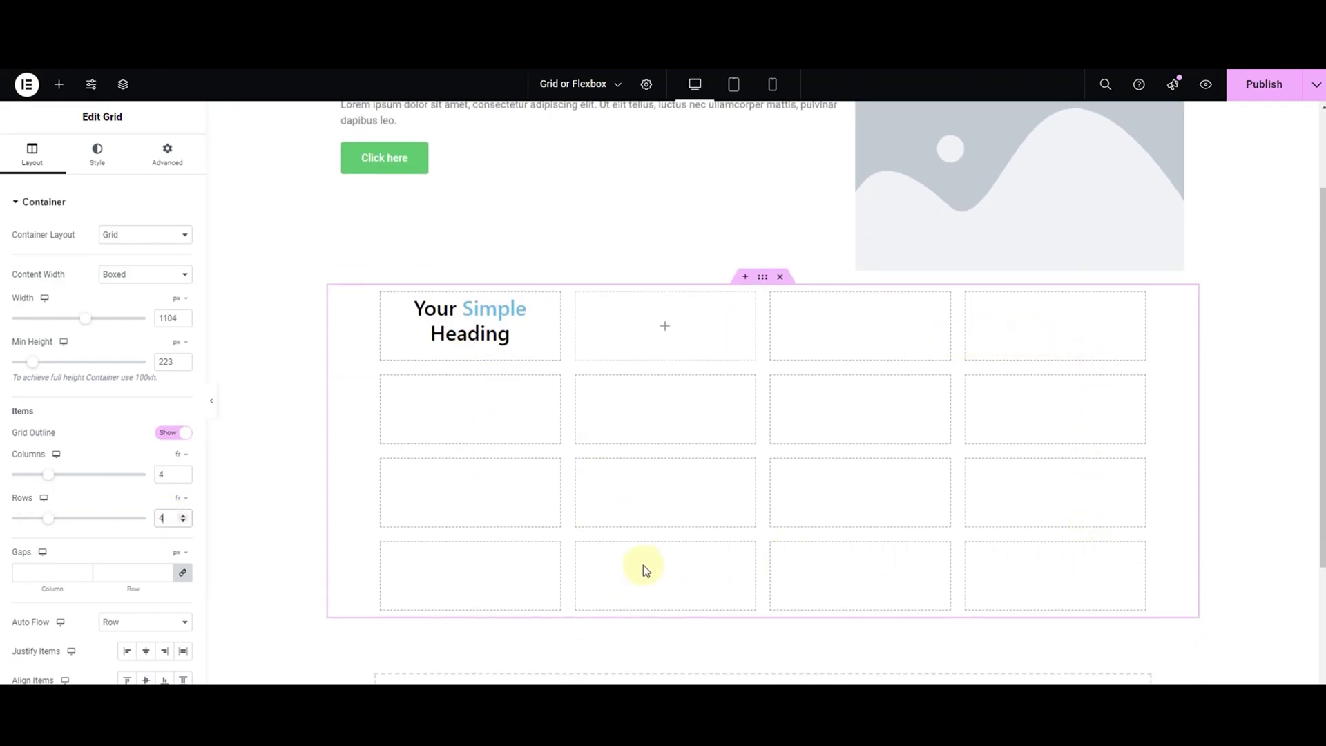
key(Down)
click(169, 473)
key(Down)
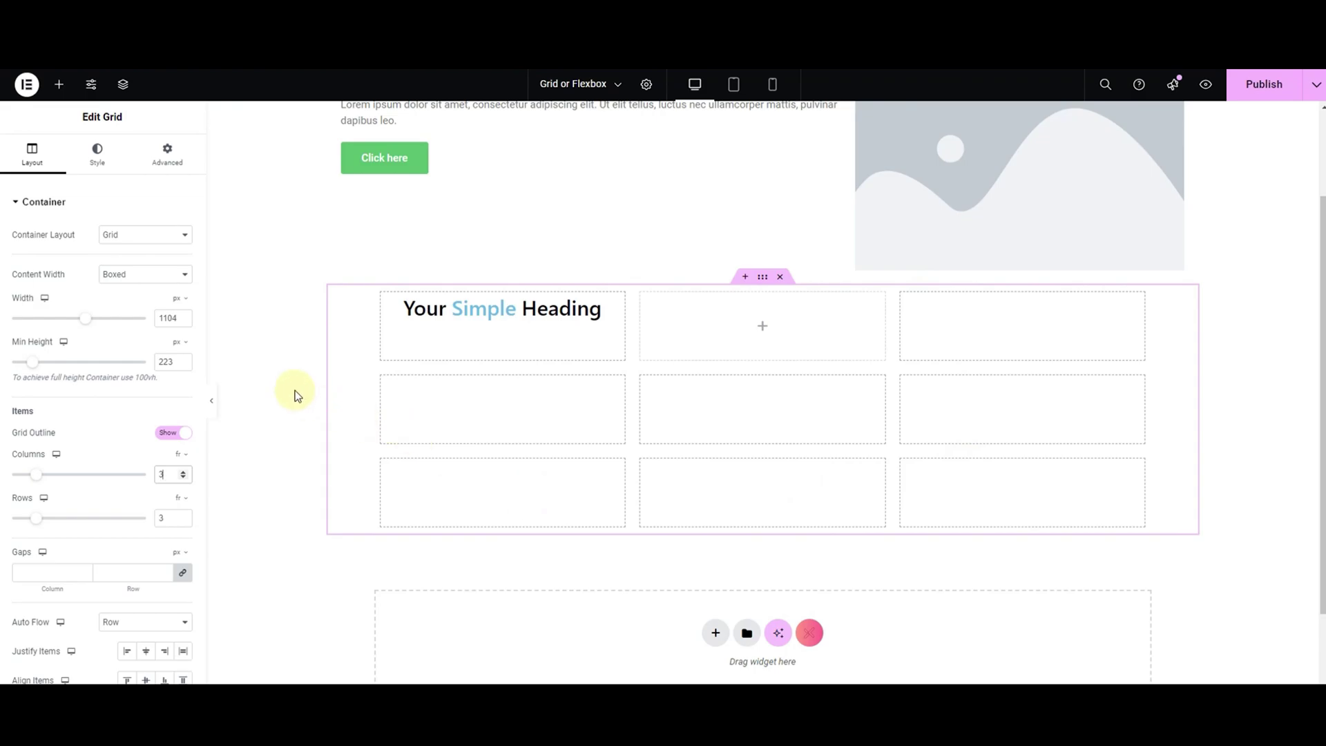
Step: Drop a Text Editor block into the second grid cell and a 'Click here' Button into the third
click(60, 86)
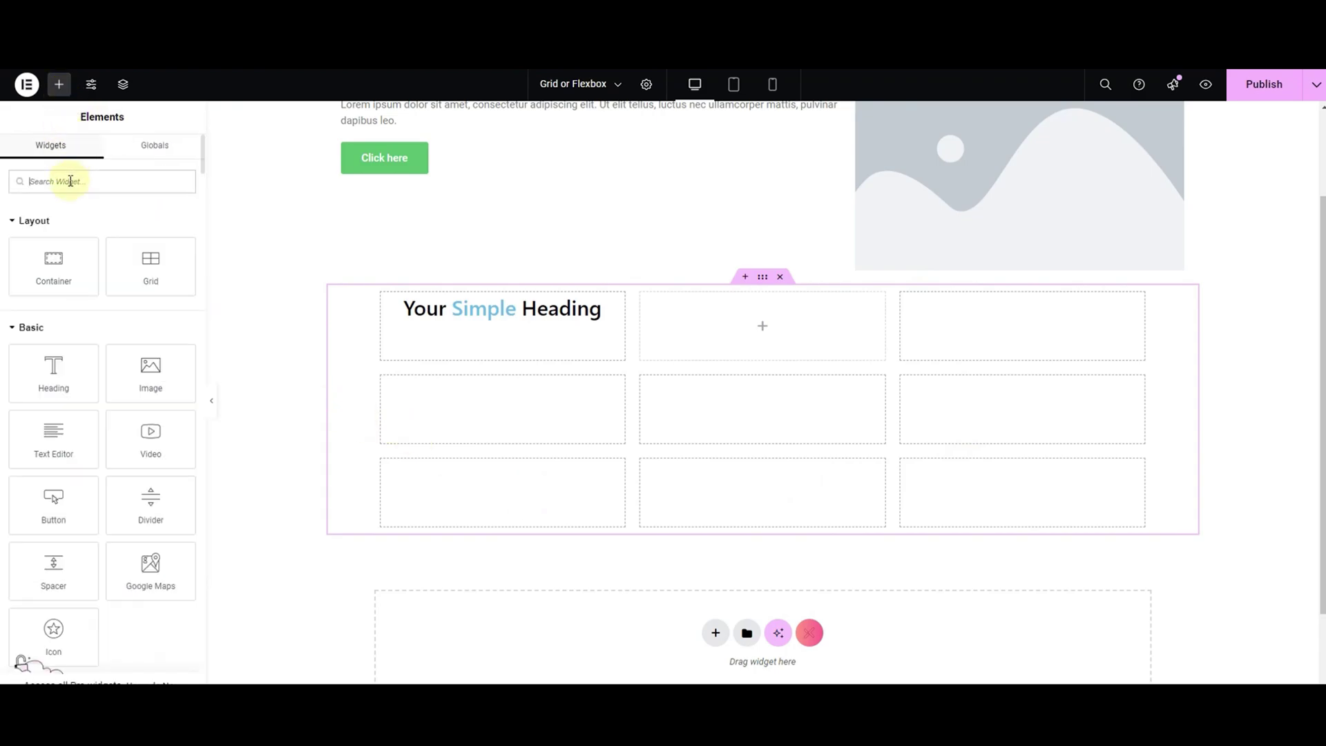
drag(59, 435, 529, 332)
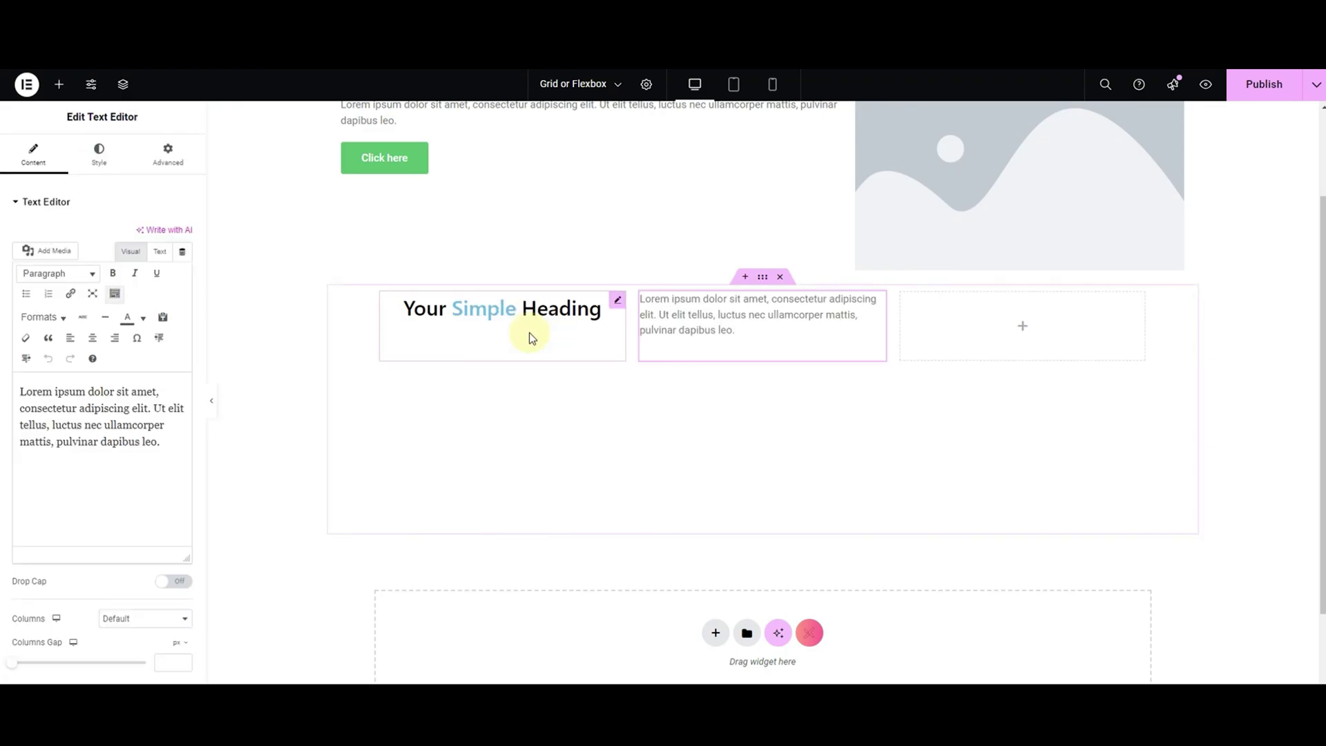
click(60, 85)
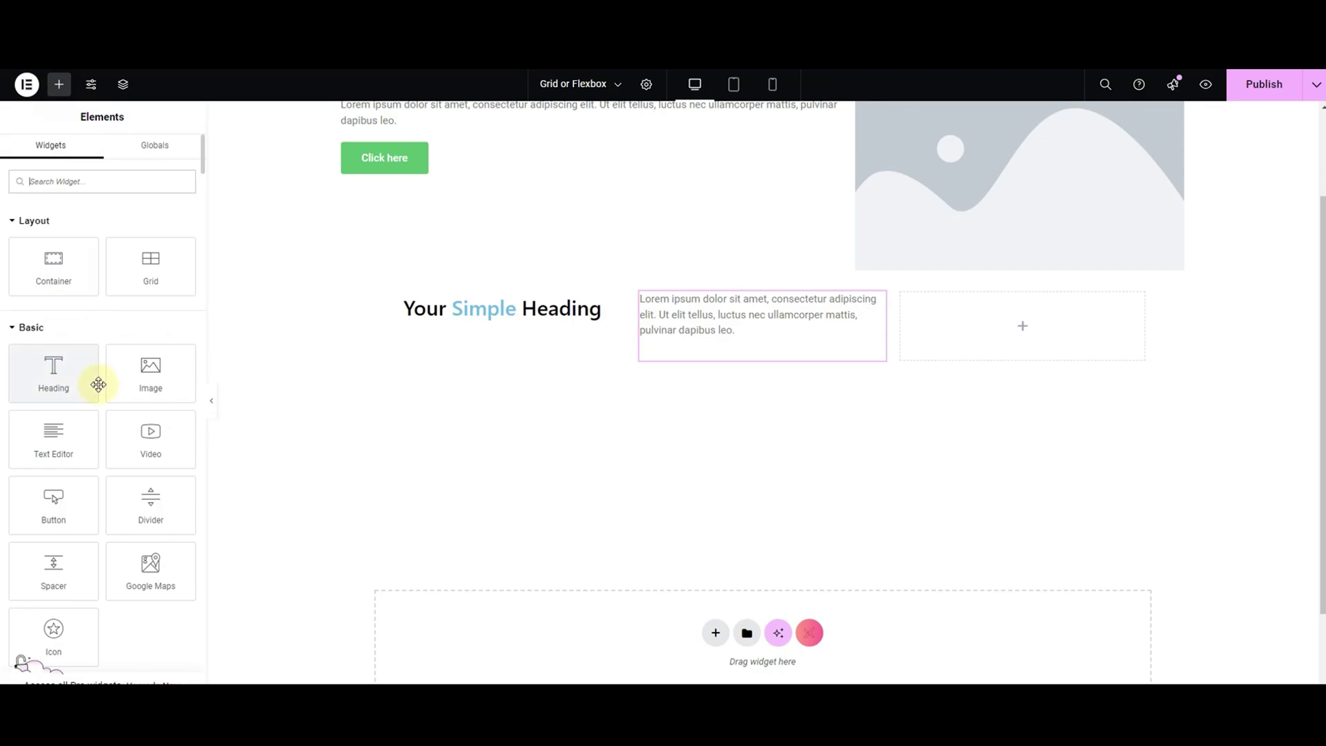
text(BUTT)
drag(170, 292, 1057, 329)
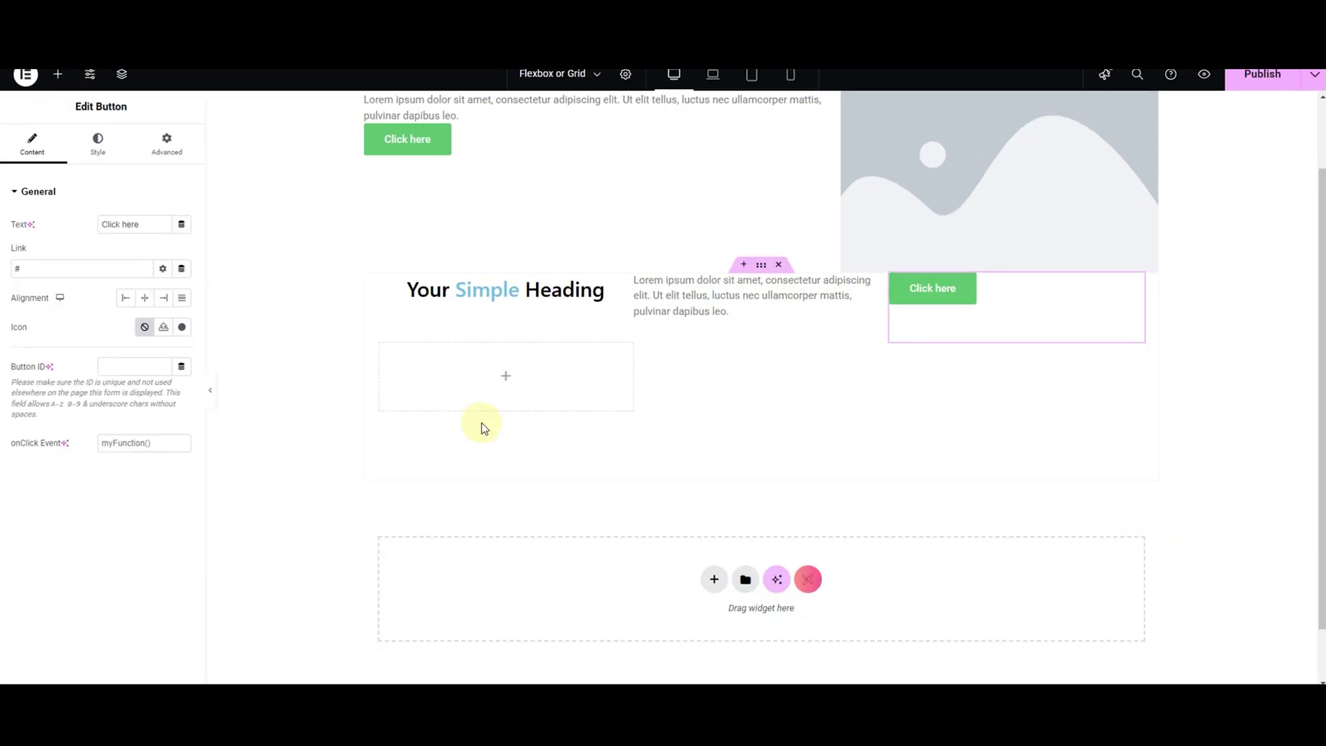
click(763, 265)
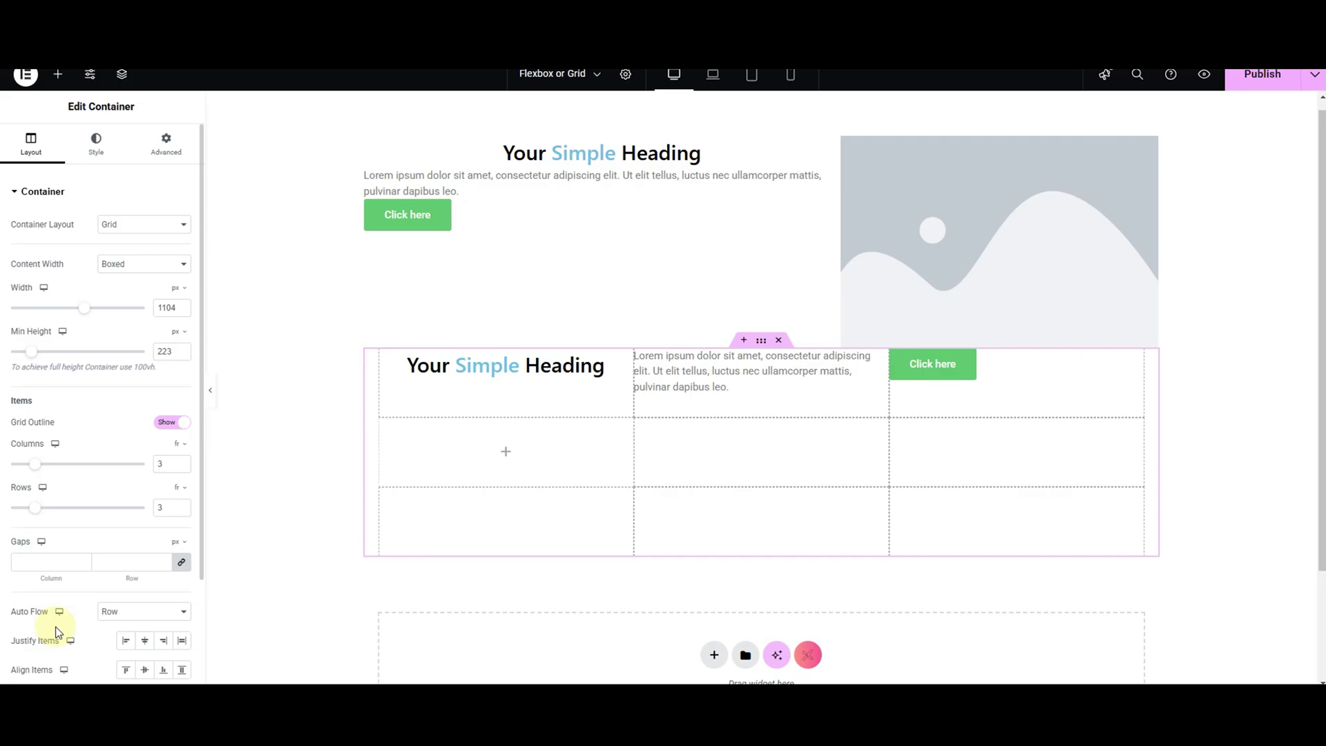
click(116, 612)
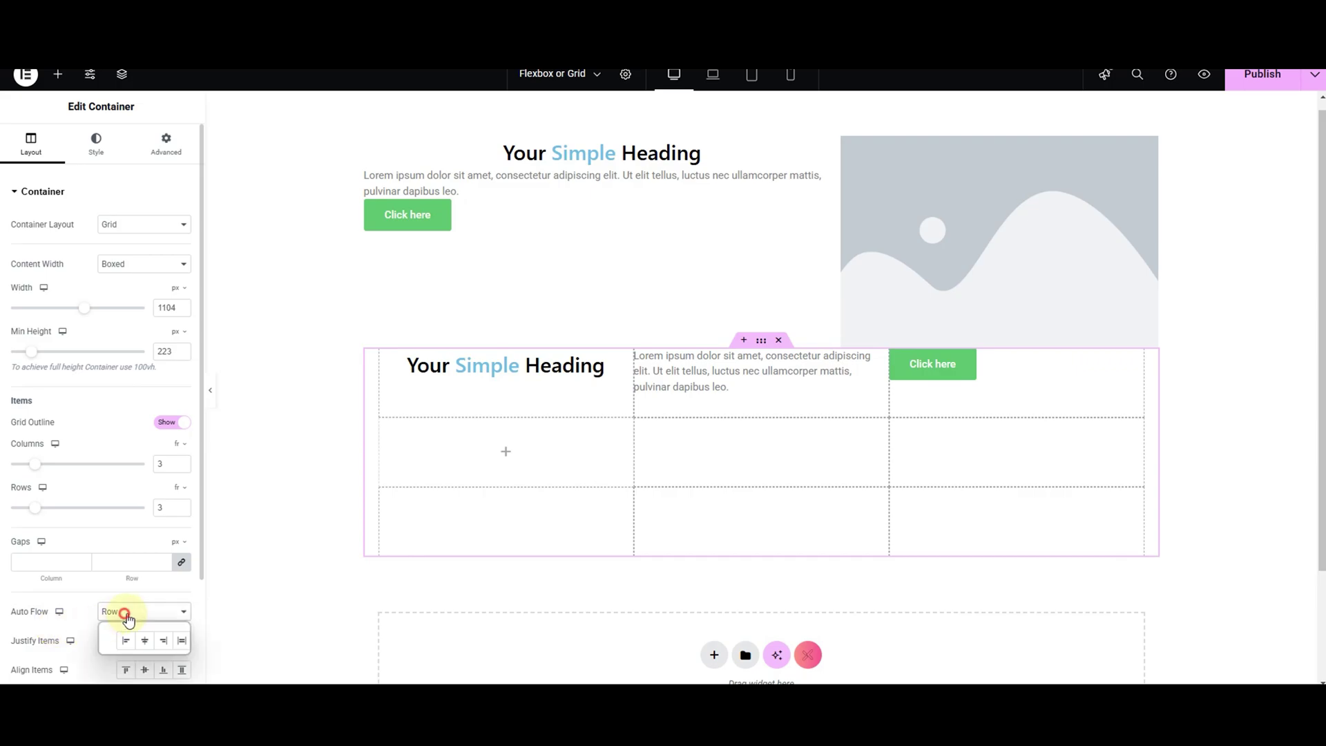
click(114, 633)
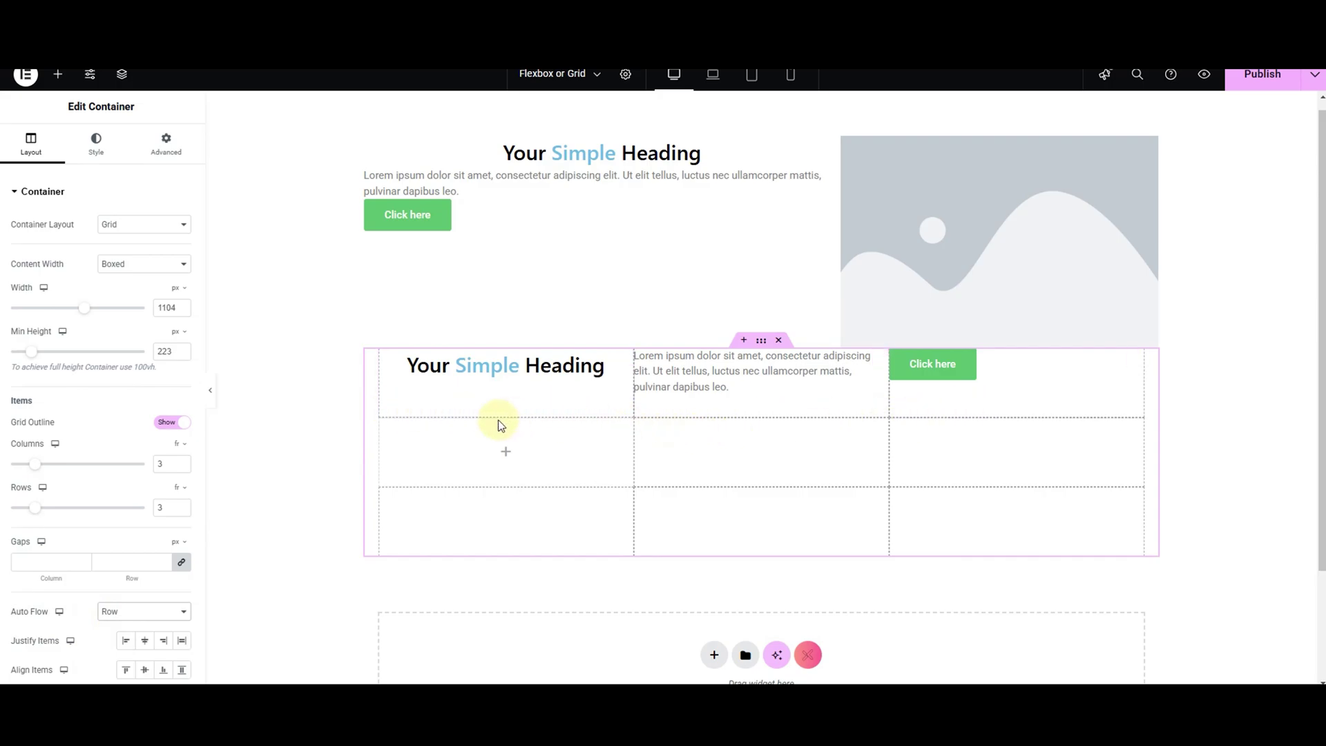
click(141, 619)
click(117, 640)
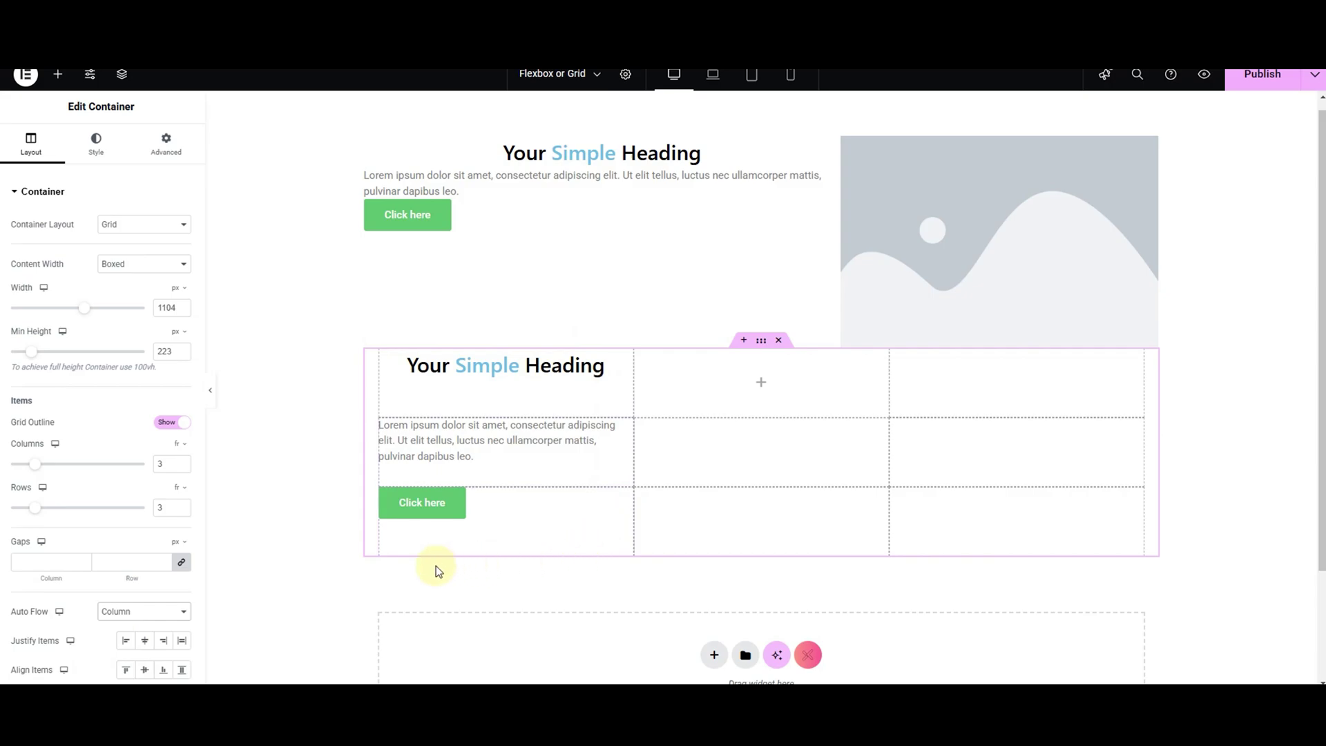
click(148, 614)
click(124, 640)
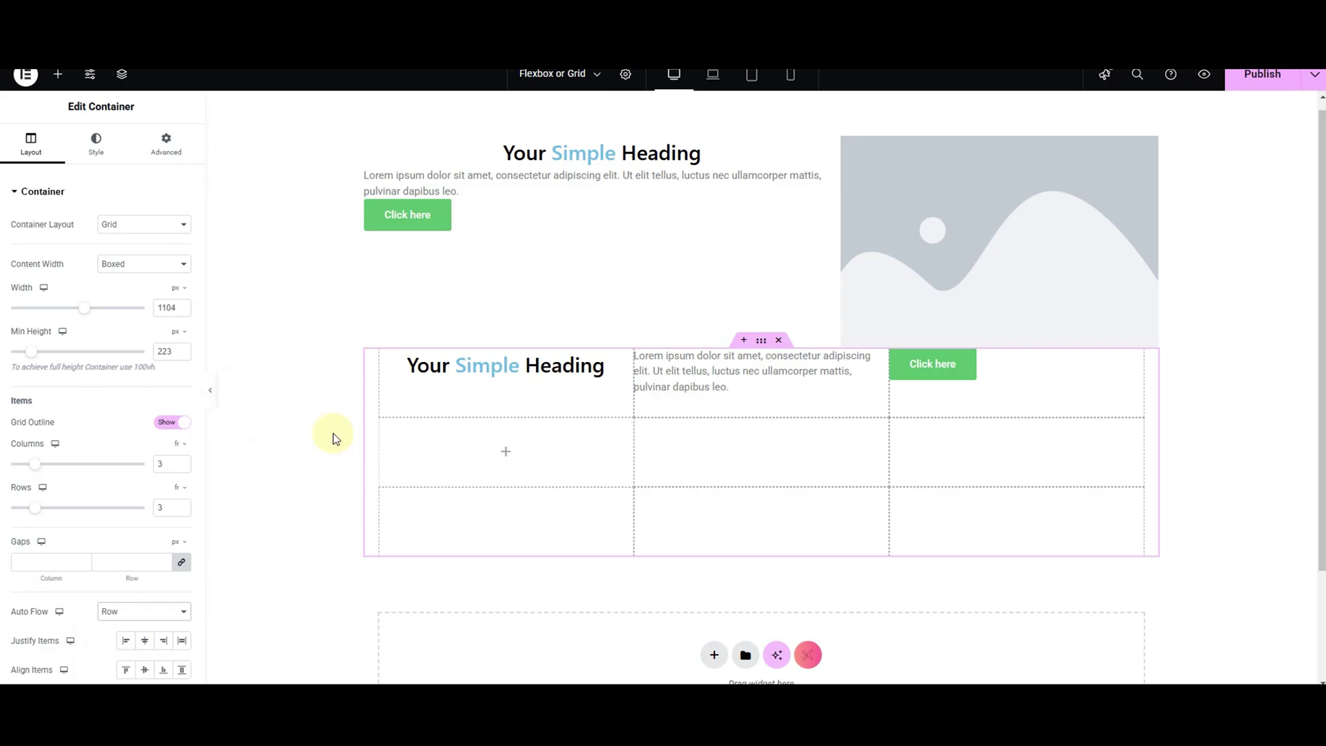
Step: Nest a Container in the grid's second row holding a heading and a text block
click(58, 74)
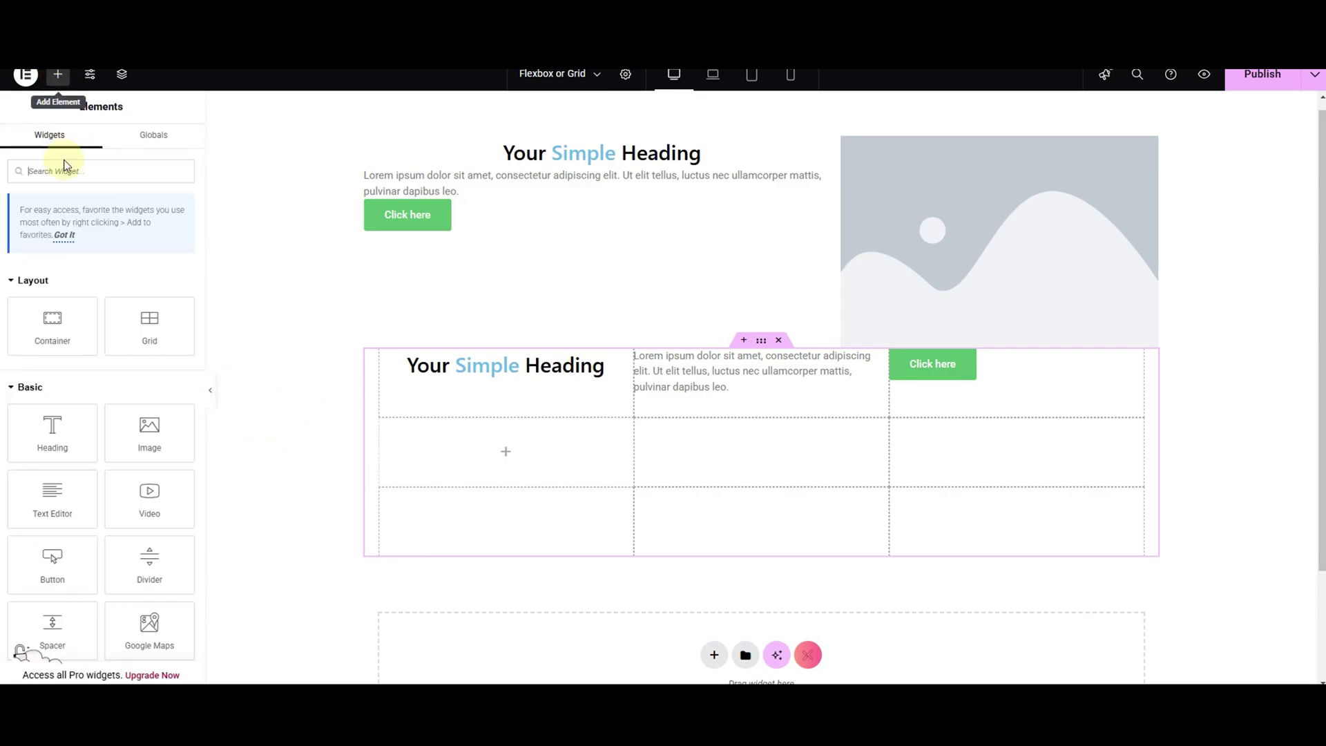
drag(37, 333, 420, 447)
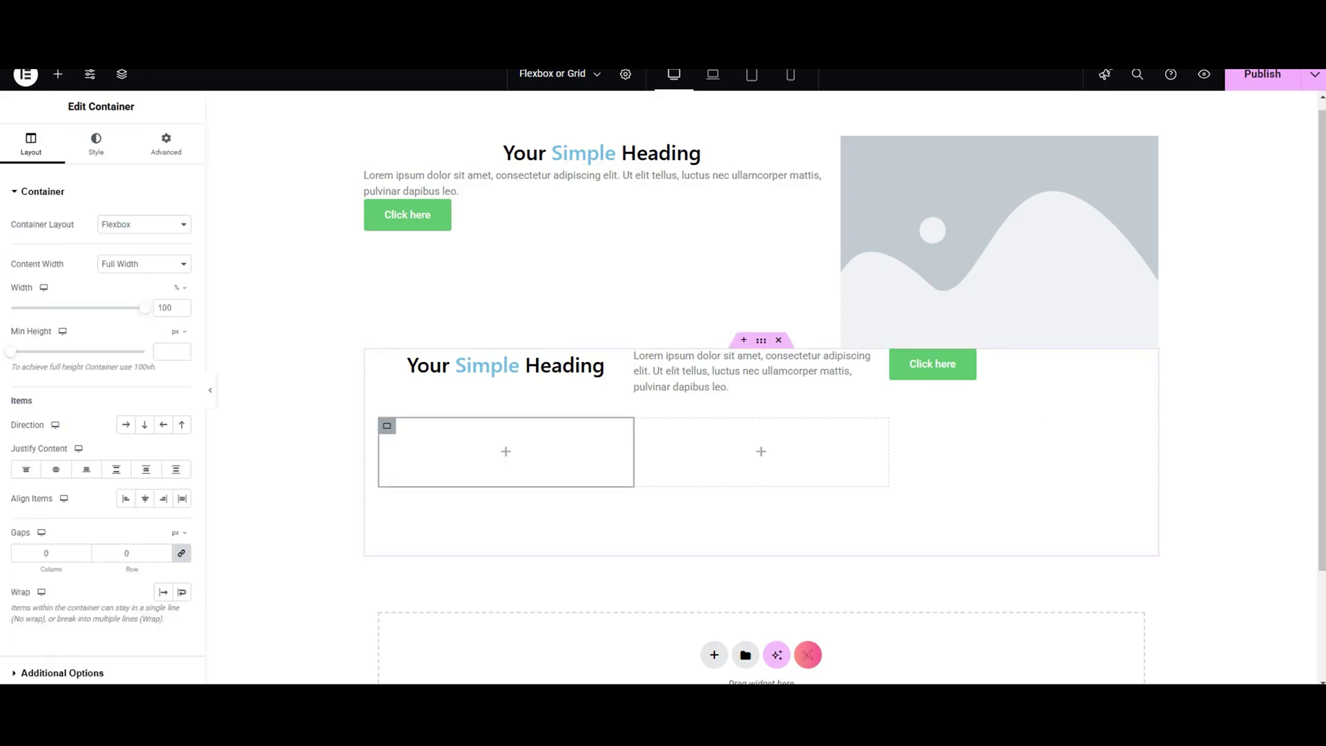
click(58, 74)
text(he)
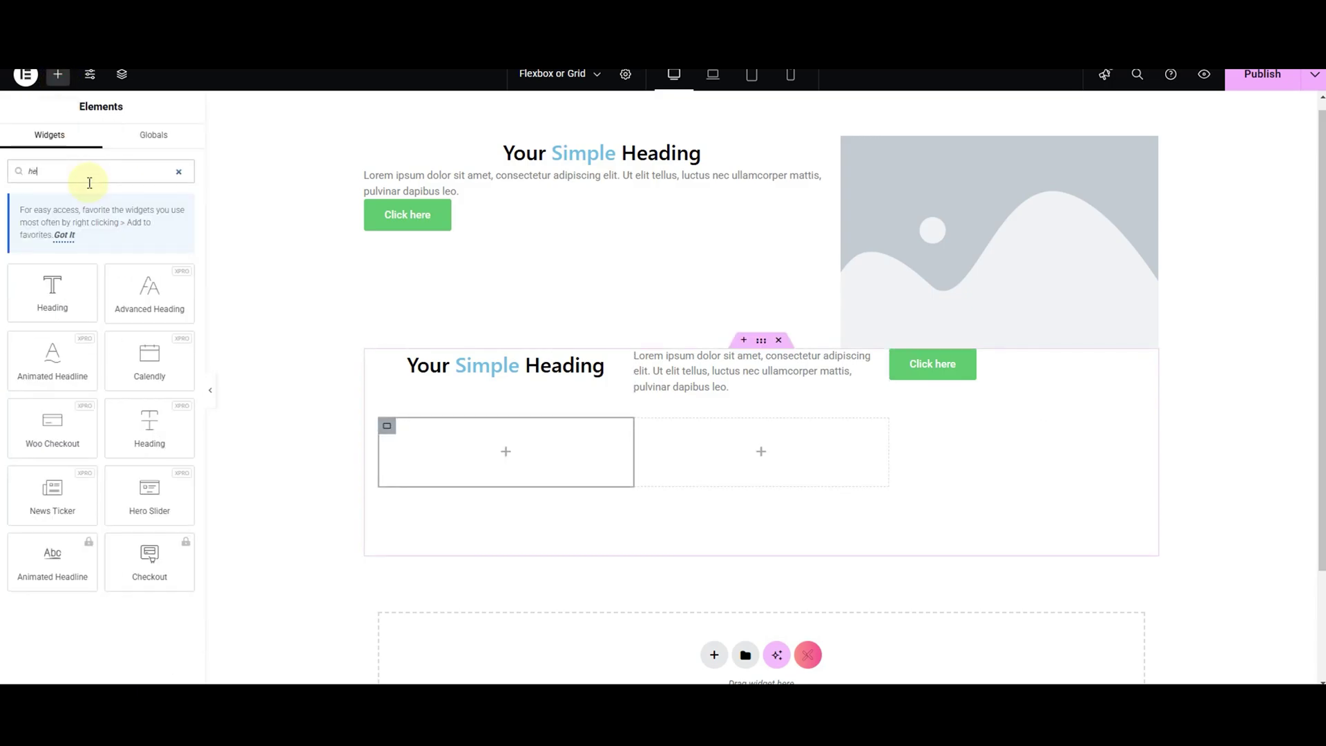
text(ad)
drag(154, 346, 449, 444)
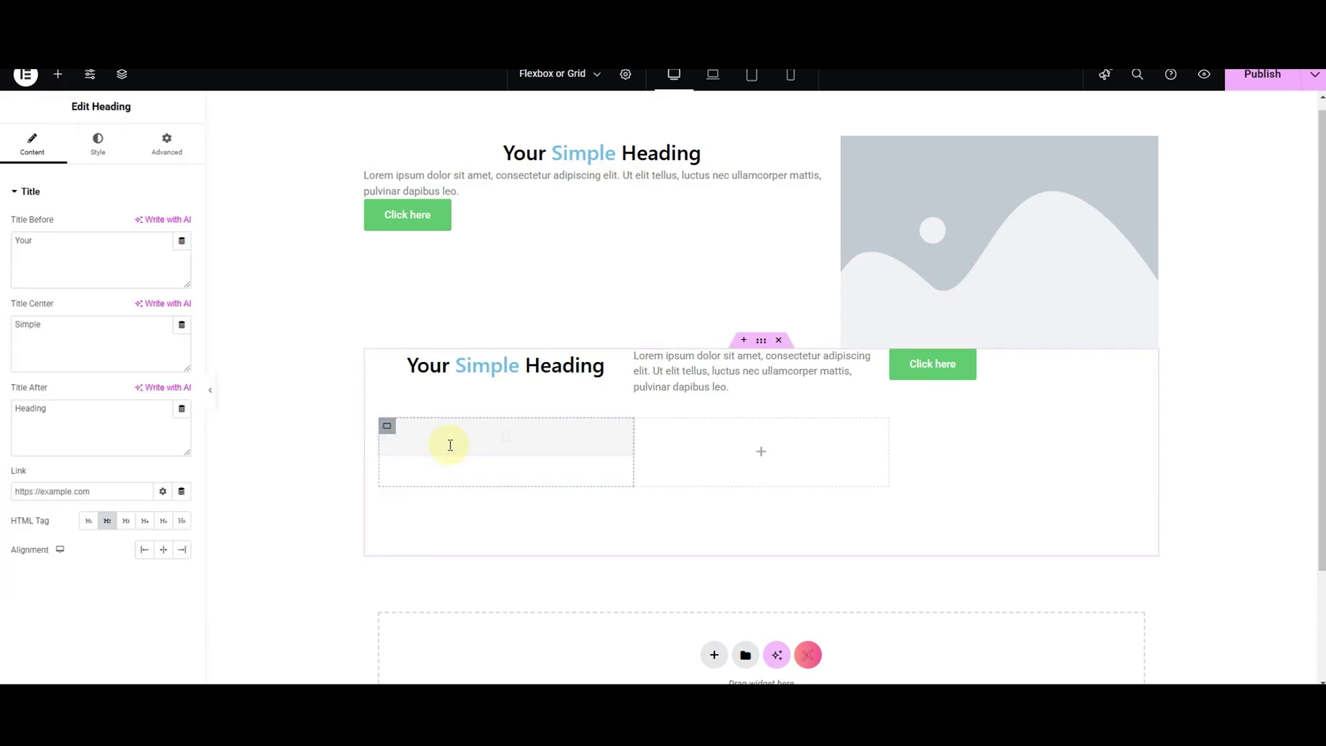
click(57, 76)
drag(56, 508, 496, 446)
Step: Add a 'Click here' button under the nested text and a 3-column, 2-row grid beside it
click(58, 74)
click(83, 172)
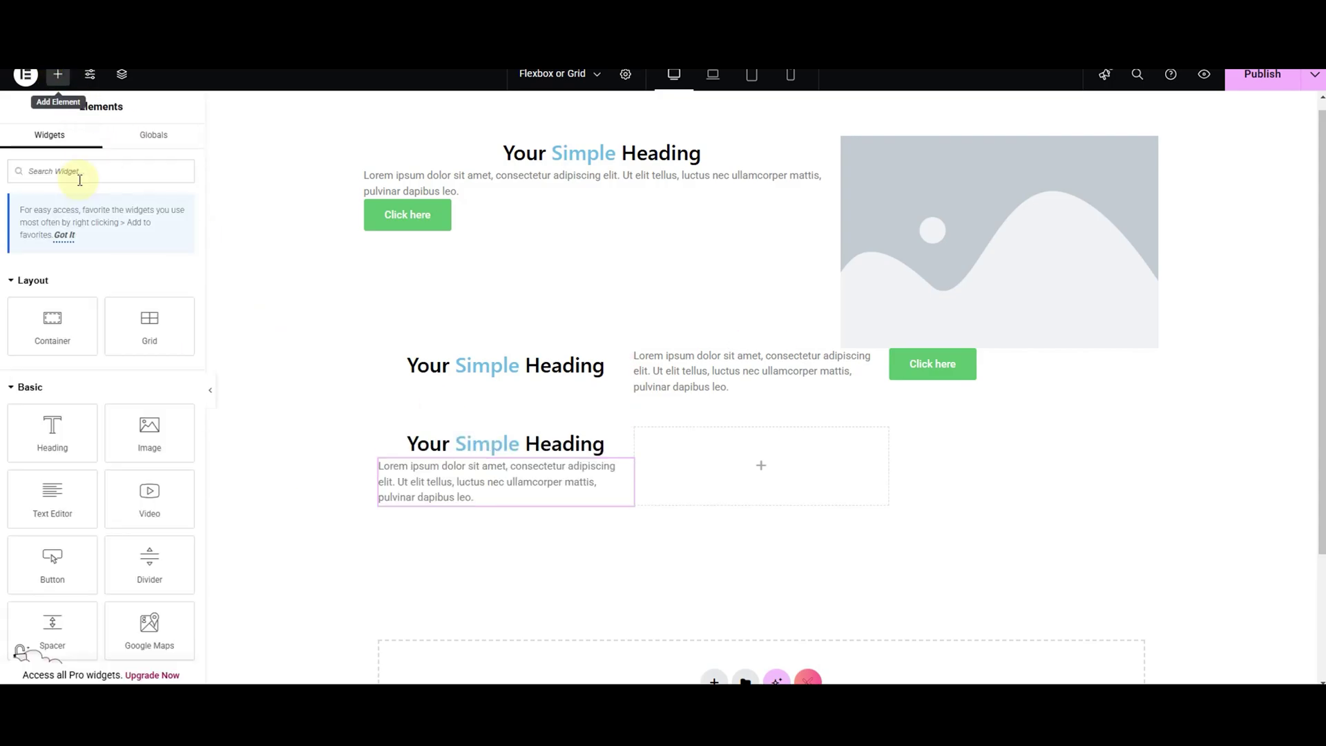
text(butt)
drag(148, 376, 483, 507)
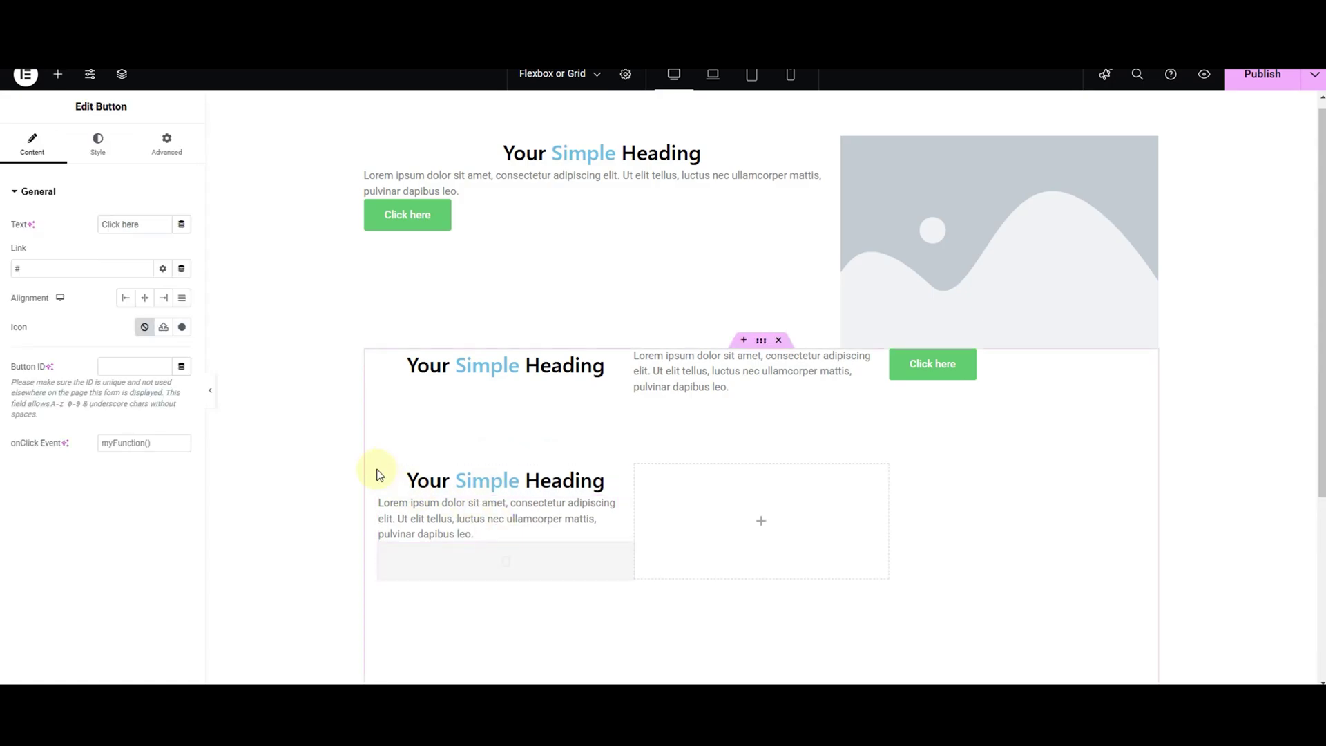
click(58, 75)
drag(141, 334, 729, 530)
Step: Search 'heading' and place a Heading widget in the nested grid's first cell
scroll(729, 530, down, 1)
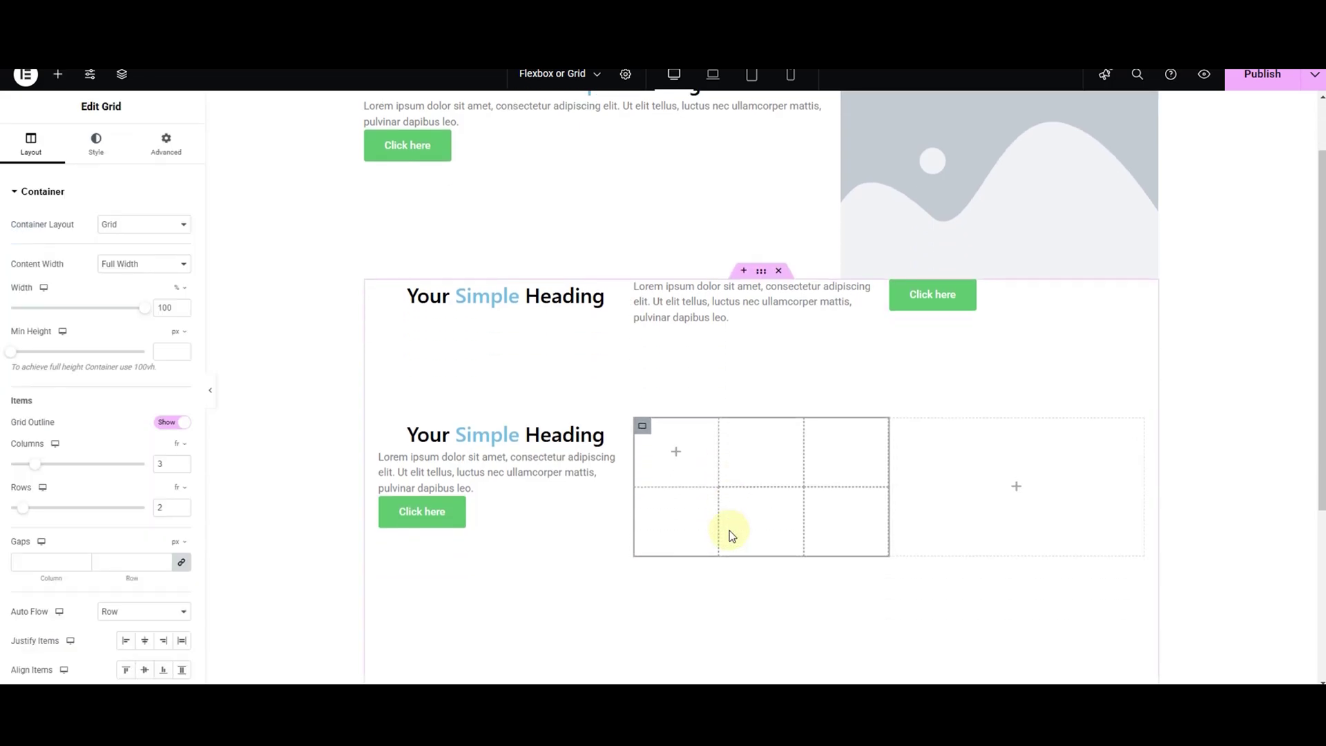
click(58, 74)
text(heading)
drag(148, 426, 664, 457)
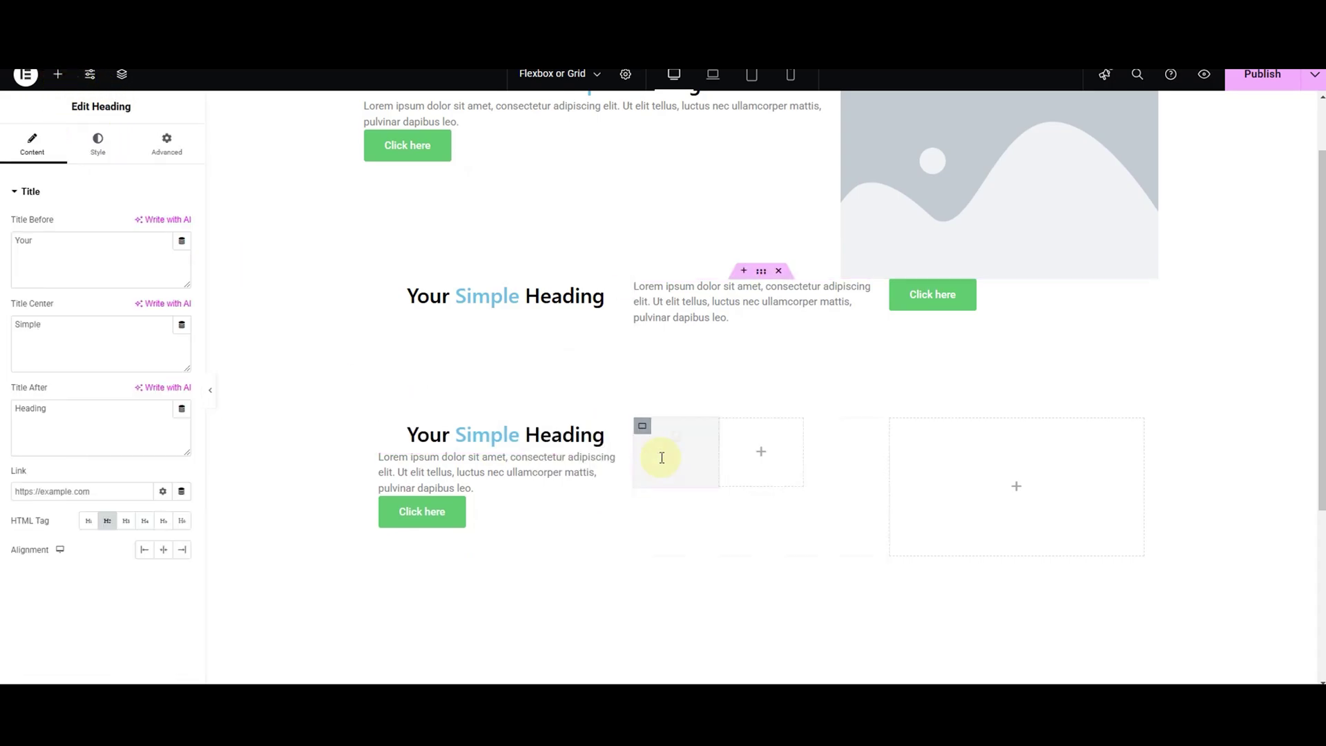
Step: Search 'butt' and drop a 'Click here' Button widget into the cell beside the heading
click(58, 74)
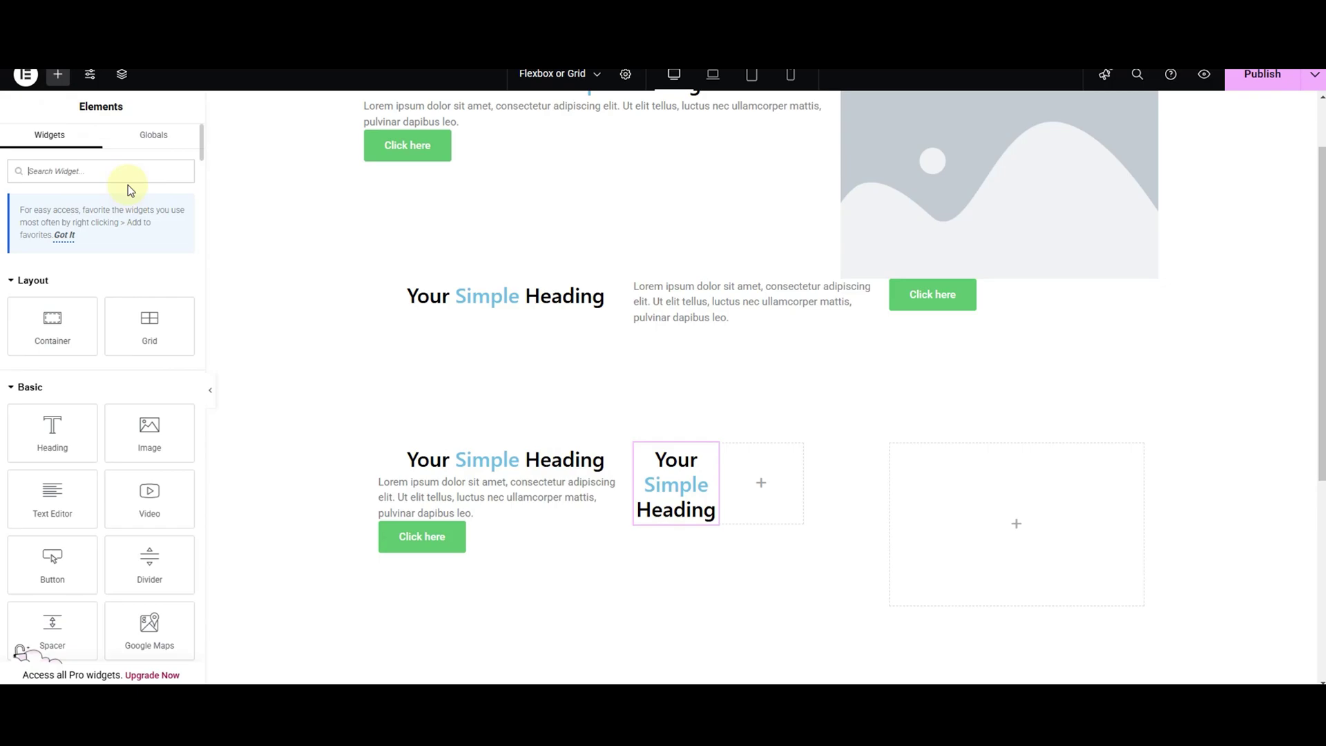
text(butt)
drag(149, 361, 781, 503)
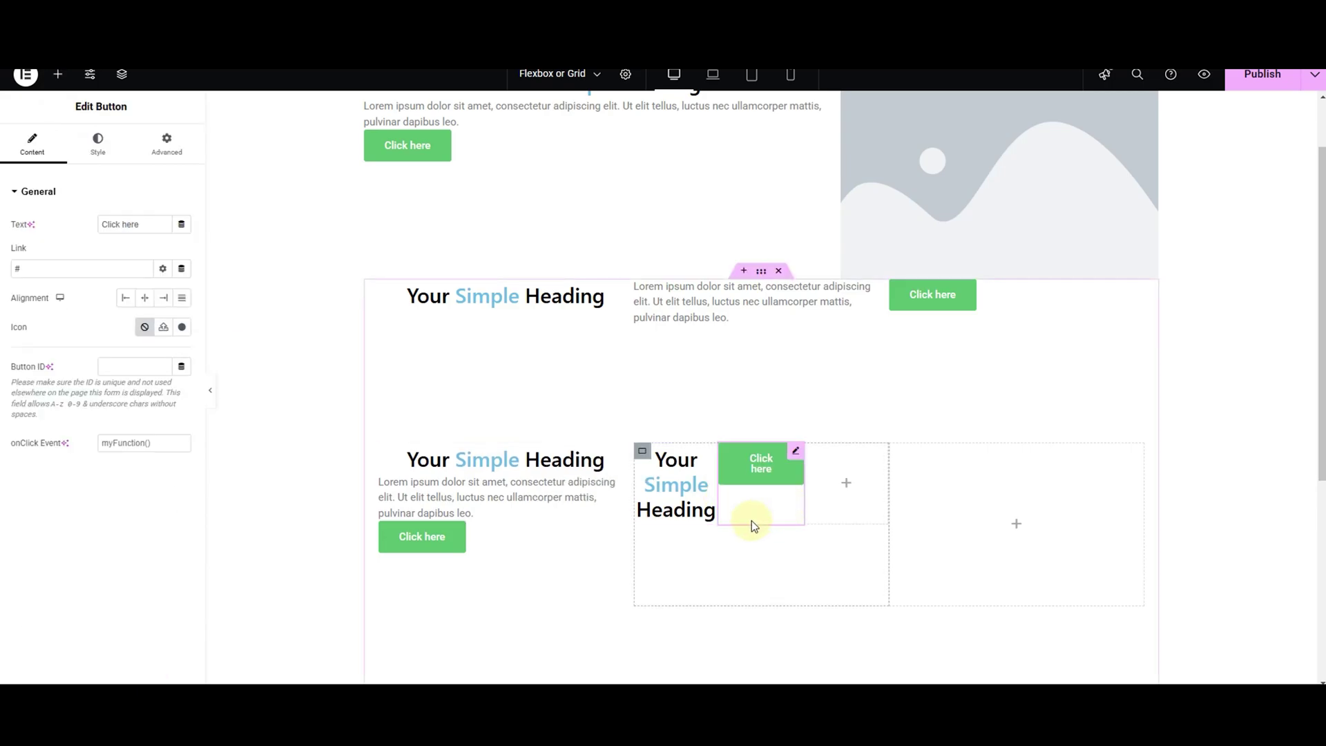
Step: Scroll the canvas down to the empty 'Drag widget here' area at the page bottom
scroll(749, 520, down, 1)
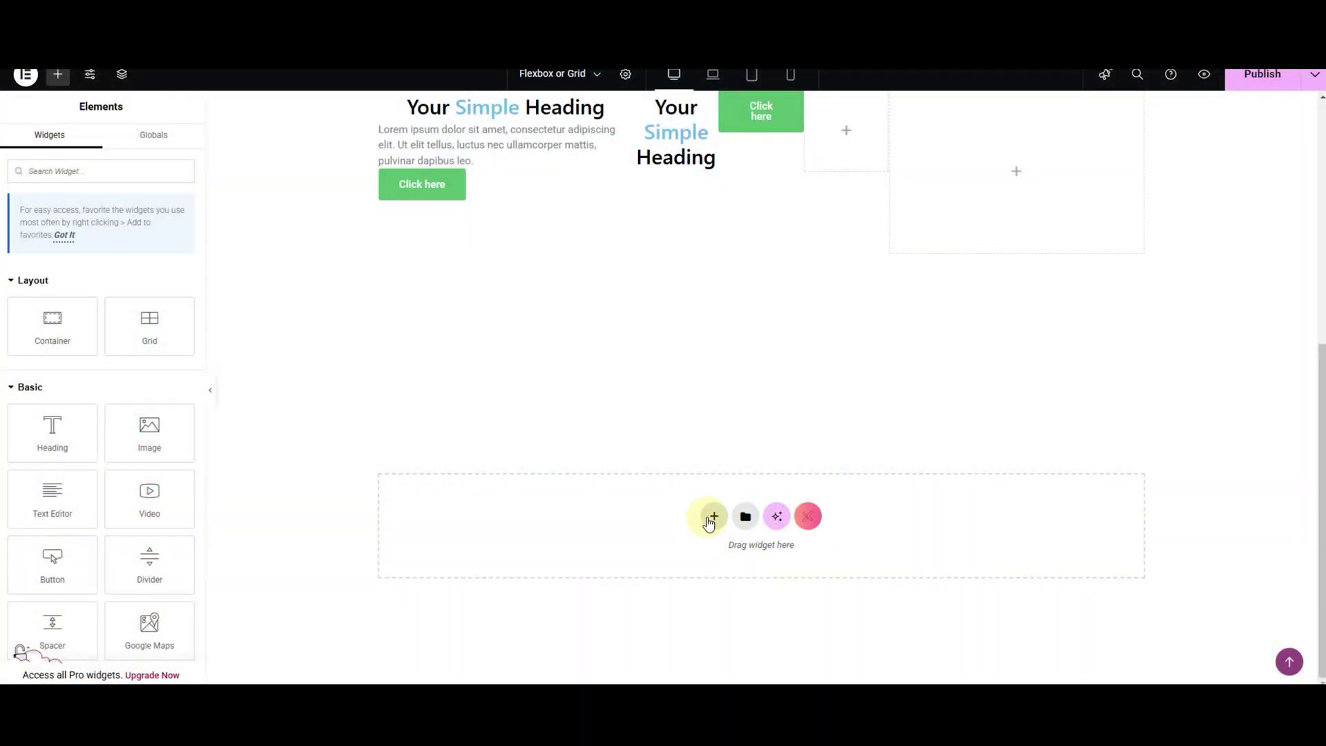
Step: Add a new two-column Grid container at the page bottom with 2 rows
click(710, 519)
click(784, 557)
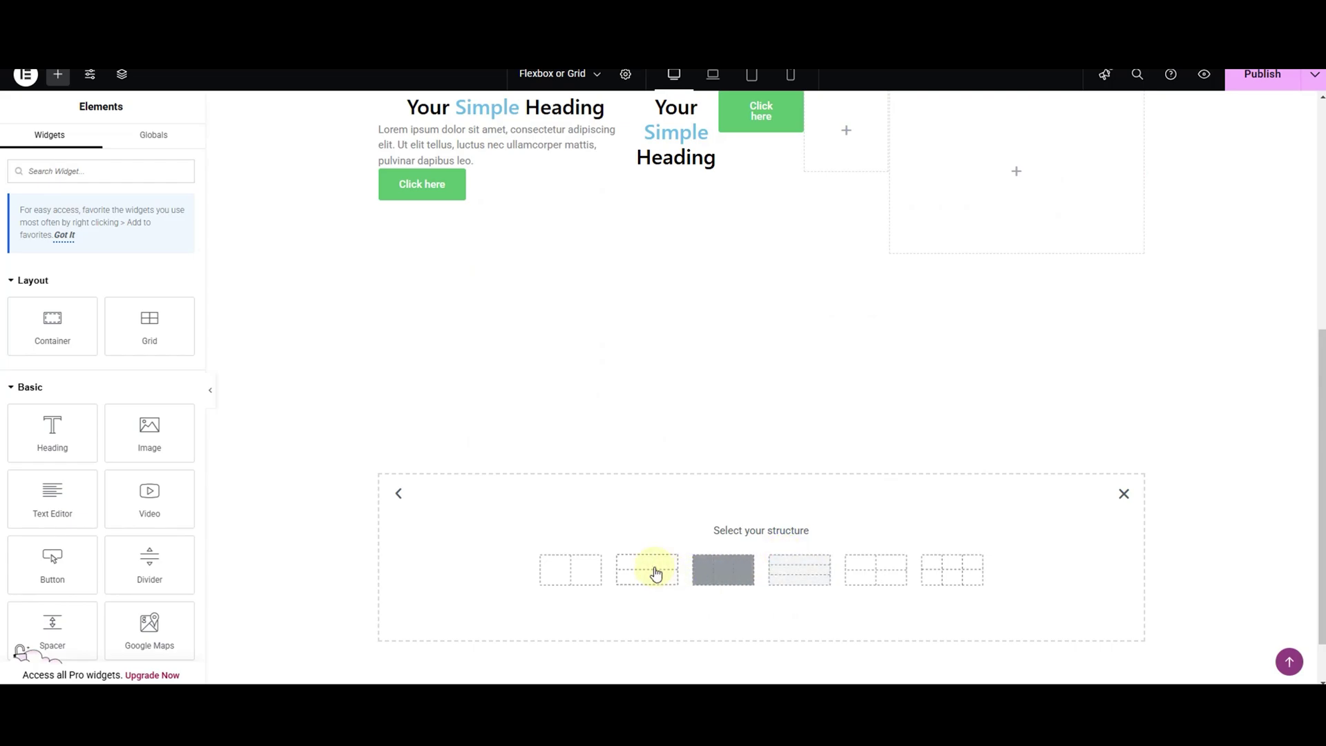
click(562, 570)
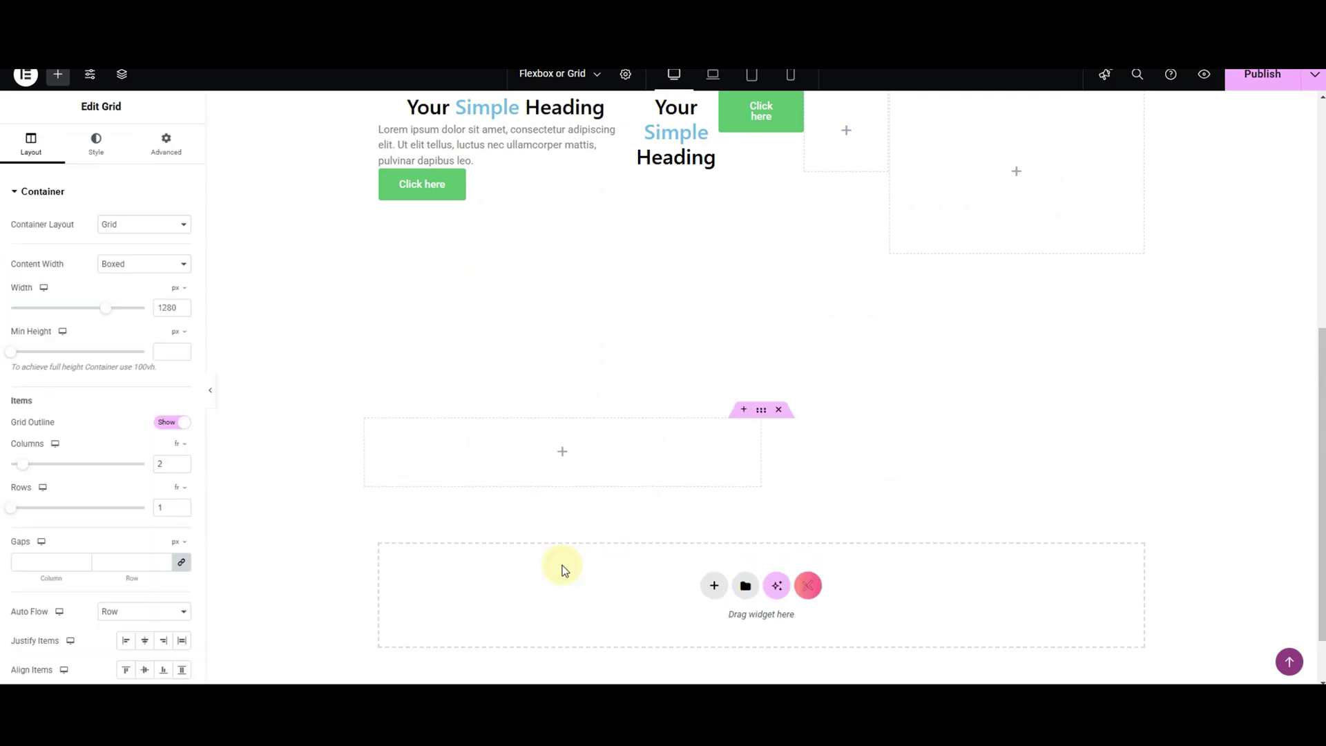
click(175, 509)
click(183, 505)
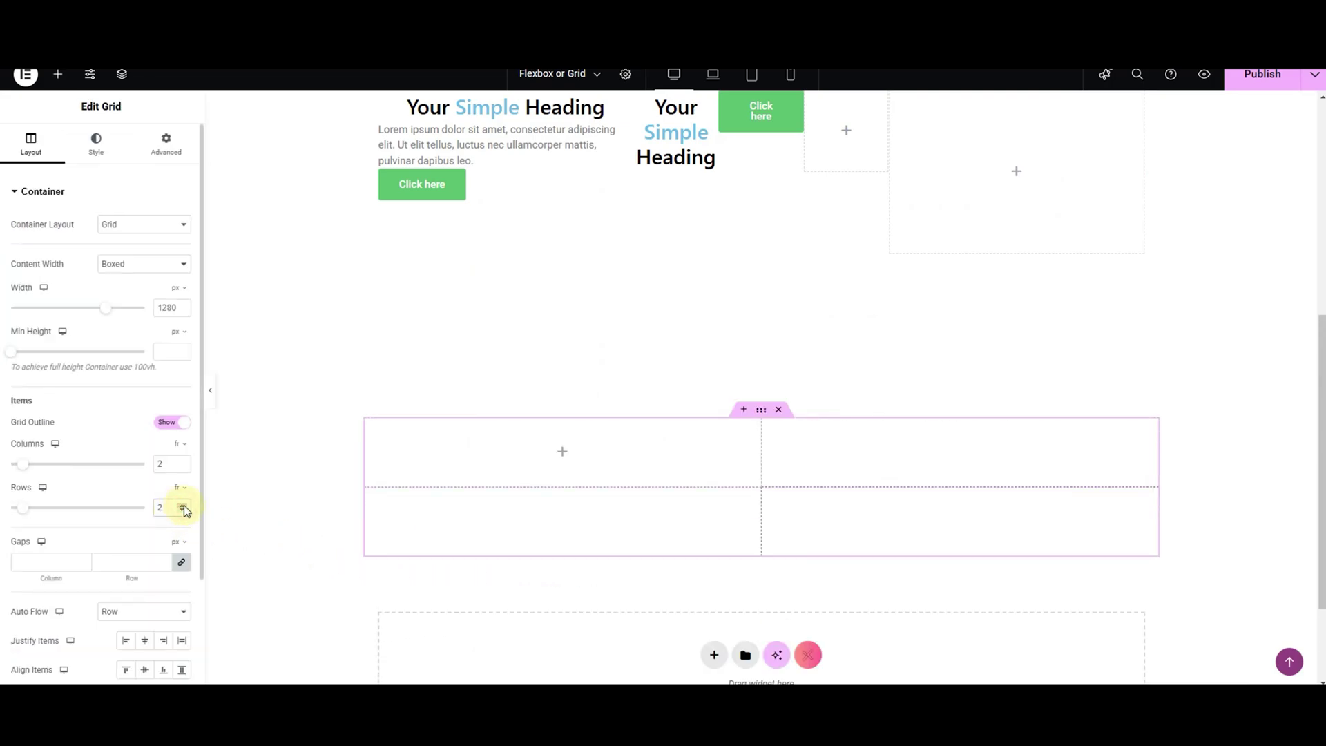
Step: Place an Image widget in the first grid cell and a Text Editor beside it
click(58, 74)
drag(112, 450, 453, 456)
click(58, 74)
drag(60, 488, 939, 464)
Step: Insert the fishing-boy image from the Media Library into the Image widget
click(657, 367)
click(581, 341)
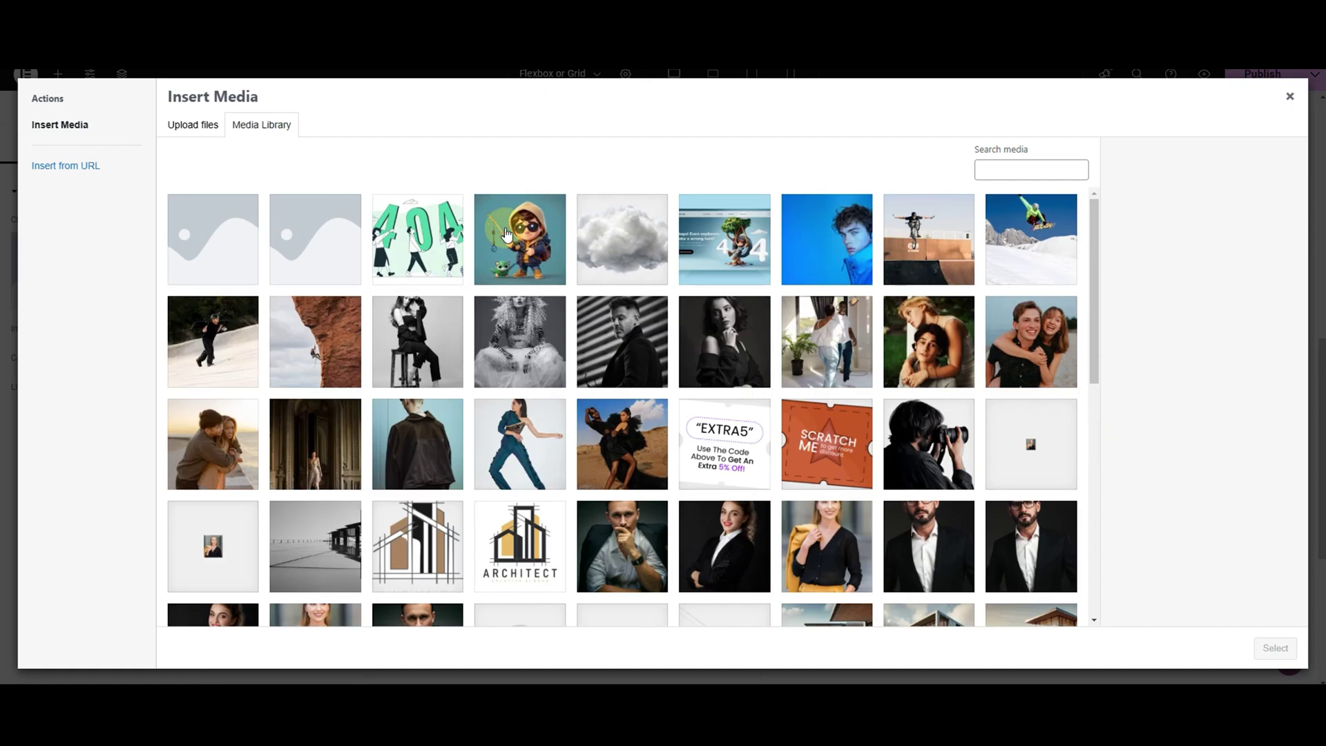
click(518, 230)
click(1275, 648)
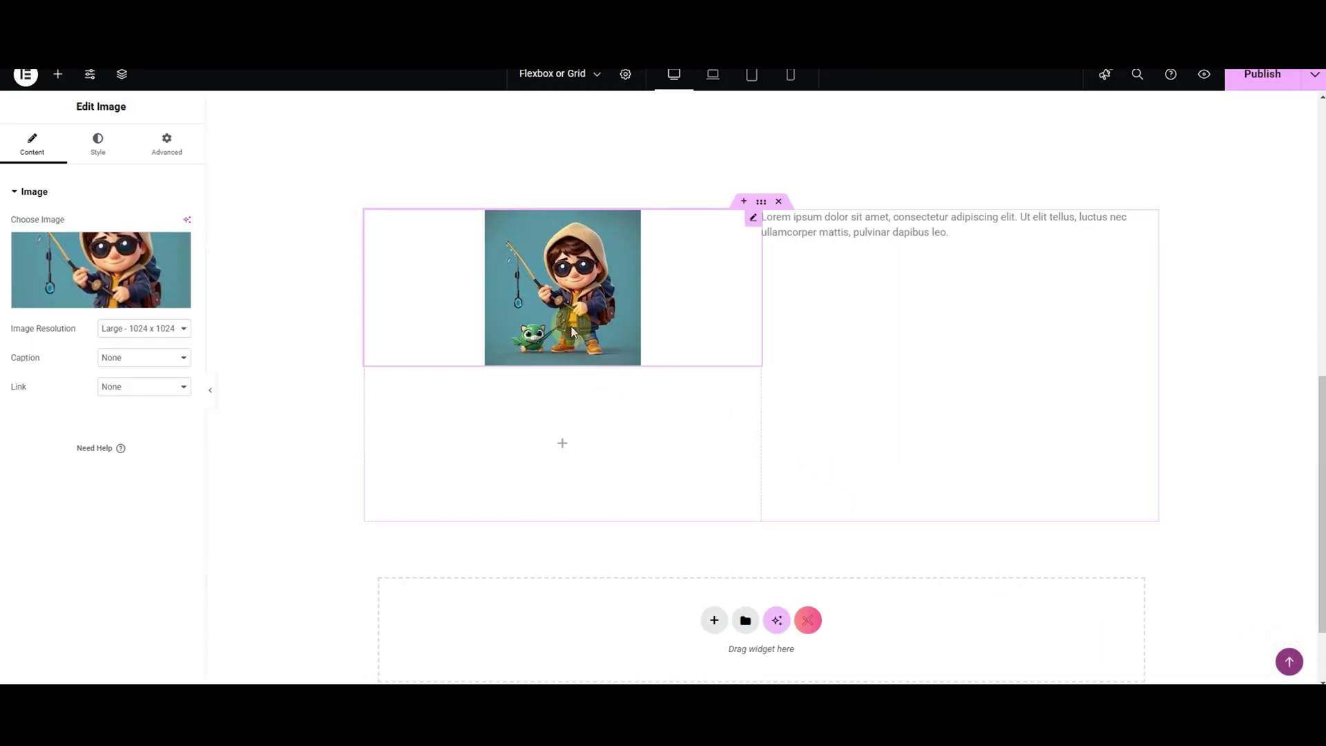
click(182, 143)
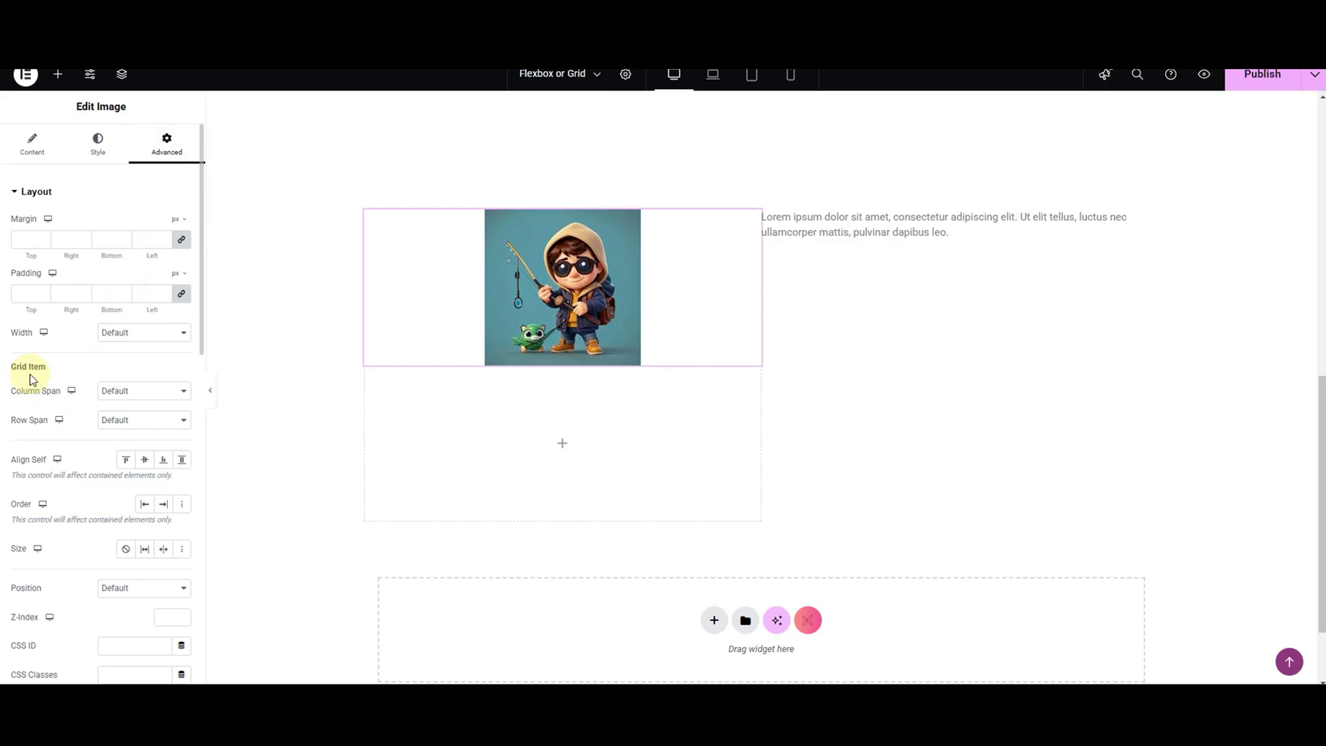
scroll(818, 375, up, 10)
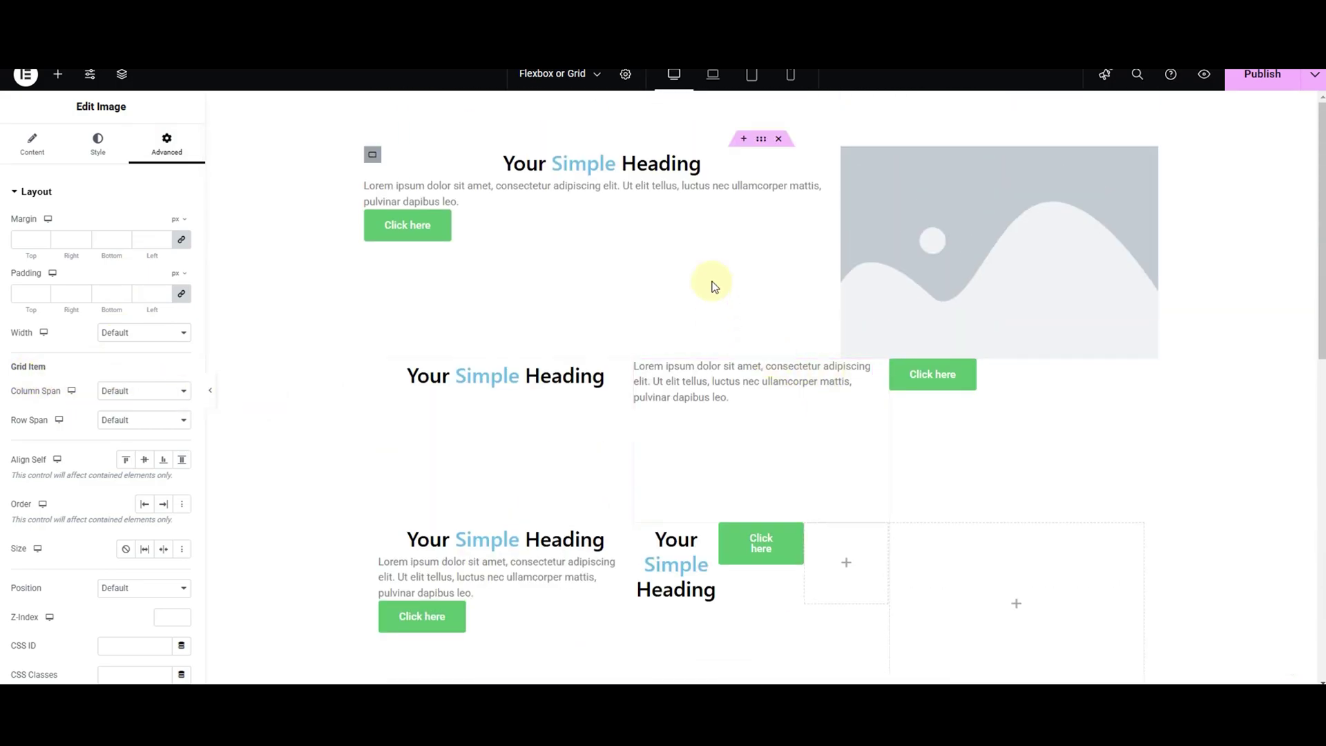
click(759, 139)
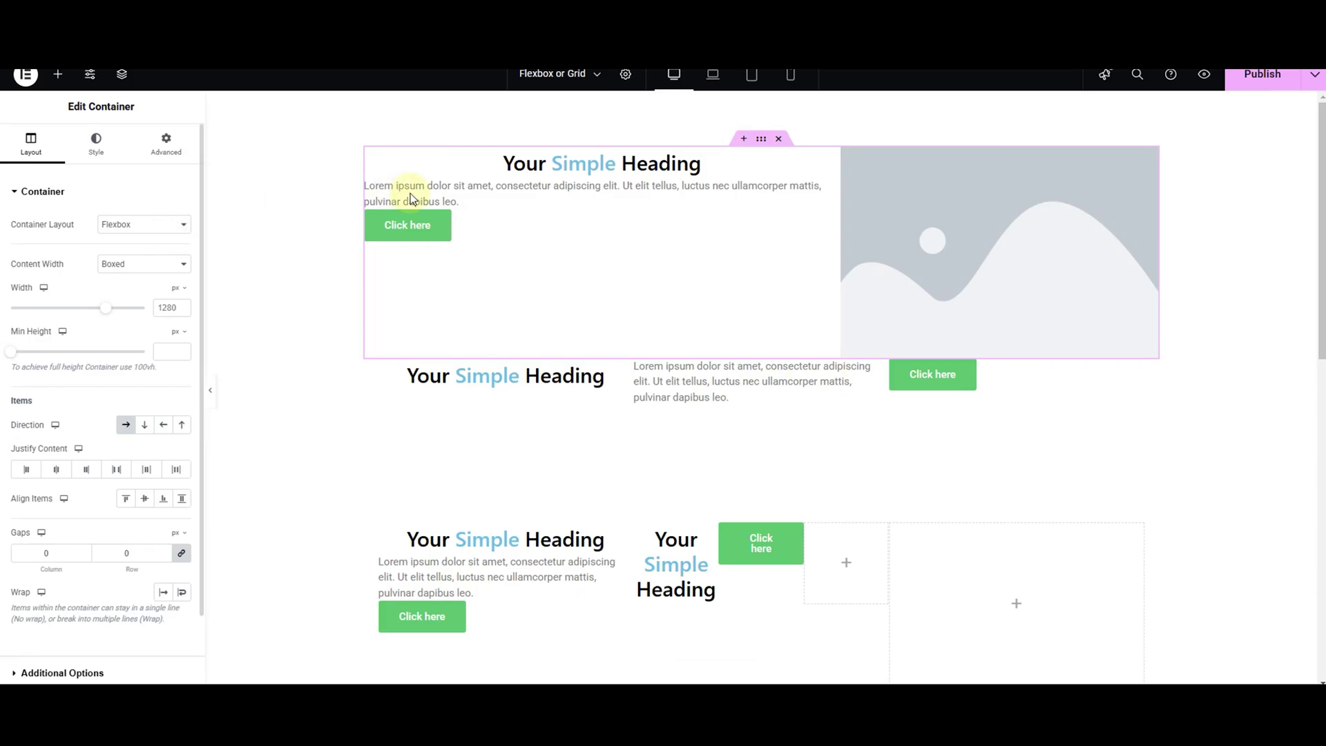
click(523, 178)
scroll(166, 211, down, 3)
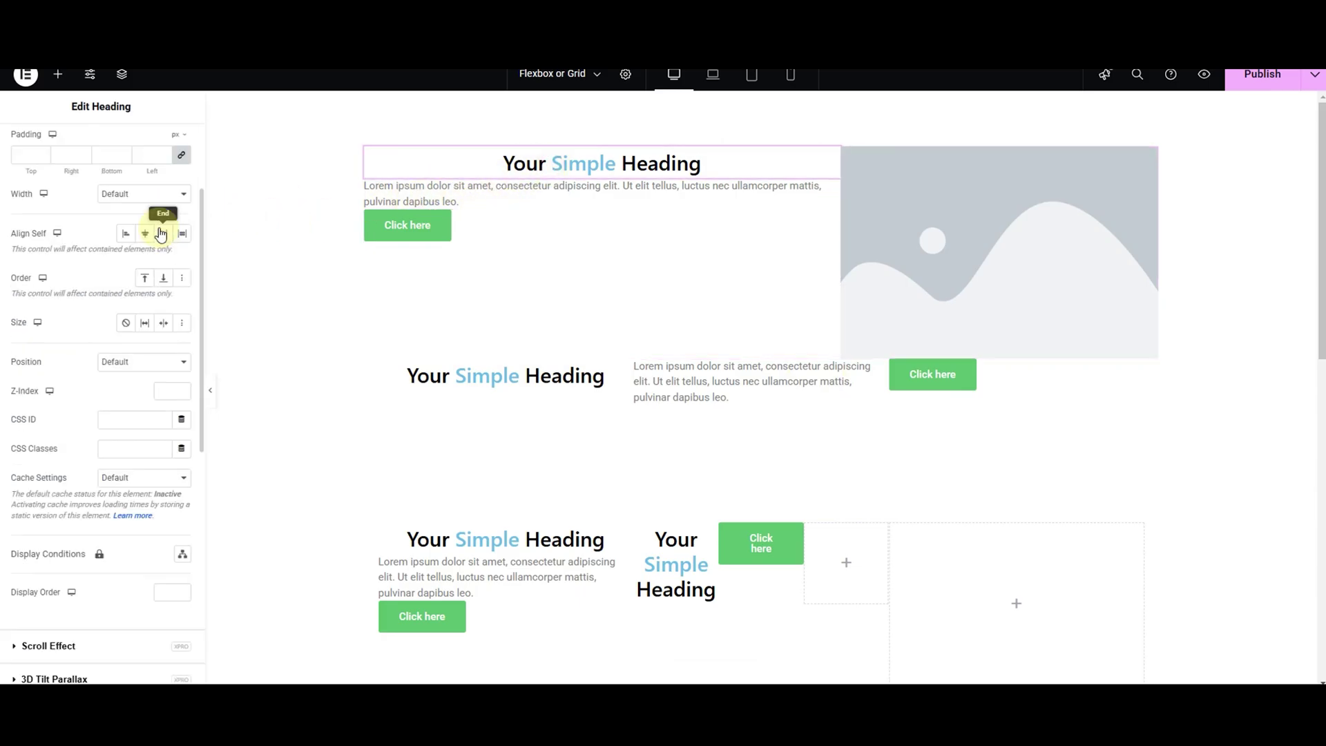
scroll(97, 511, up, 3)
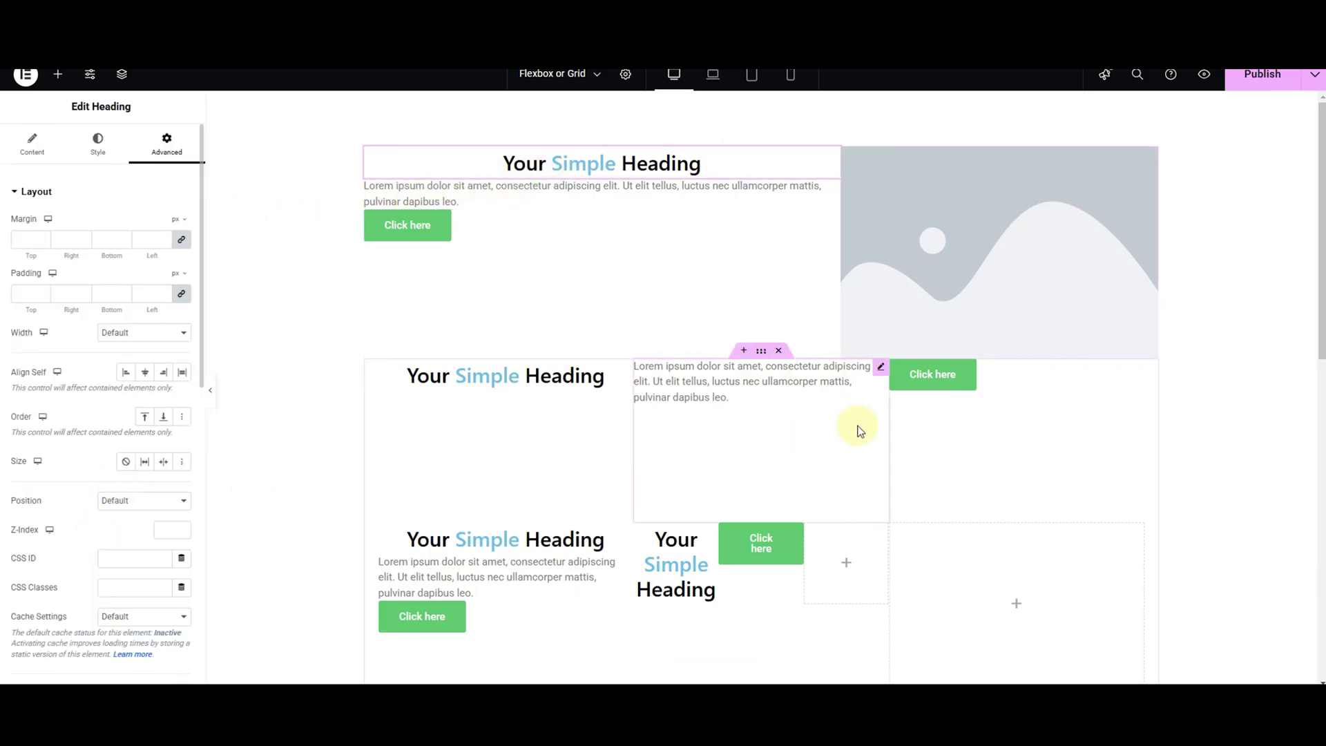
scroll(864, 428, down, 3)
scroll(866, 428, down, 3)
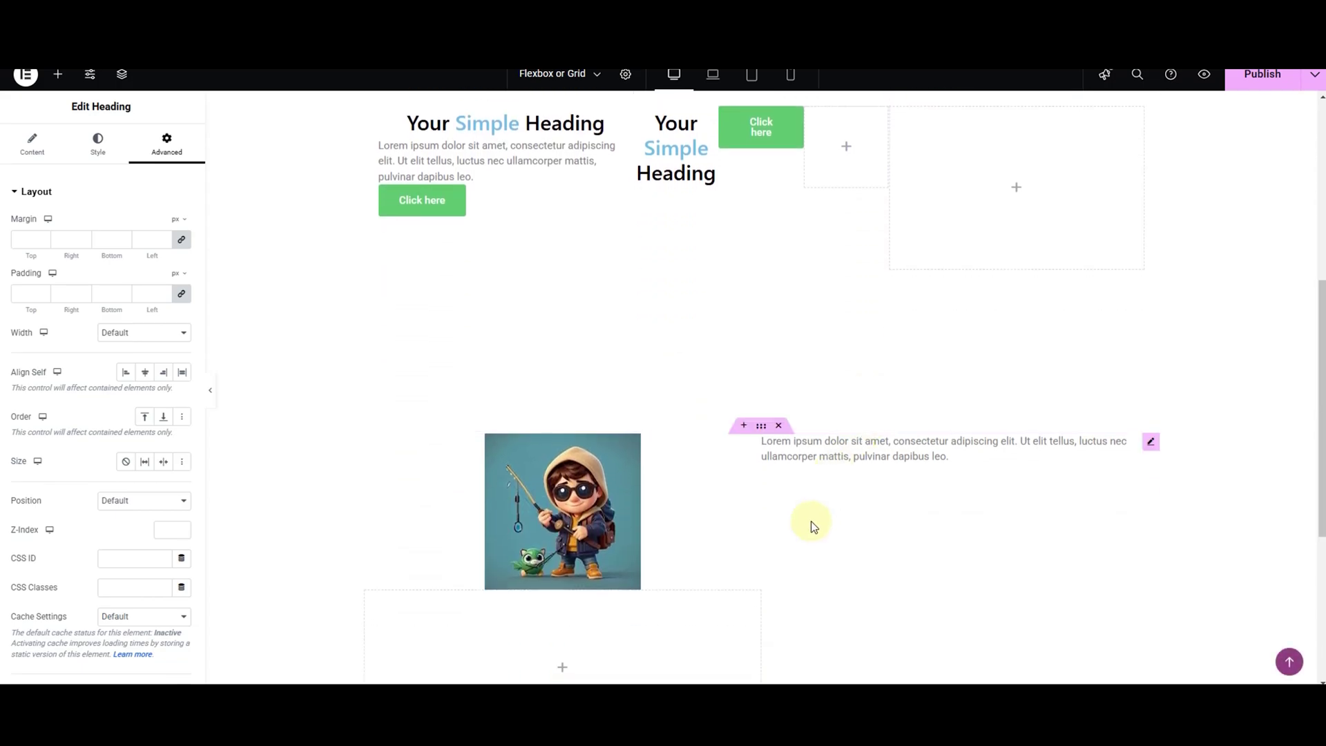
Step: Try column spans 2 and 3 on the fishing-boy image, then set Column Span to 1
click(611, 482)
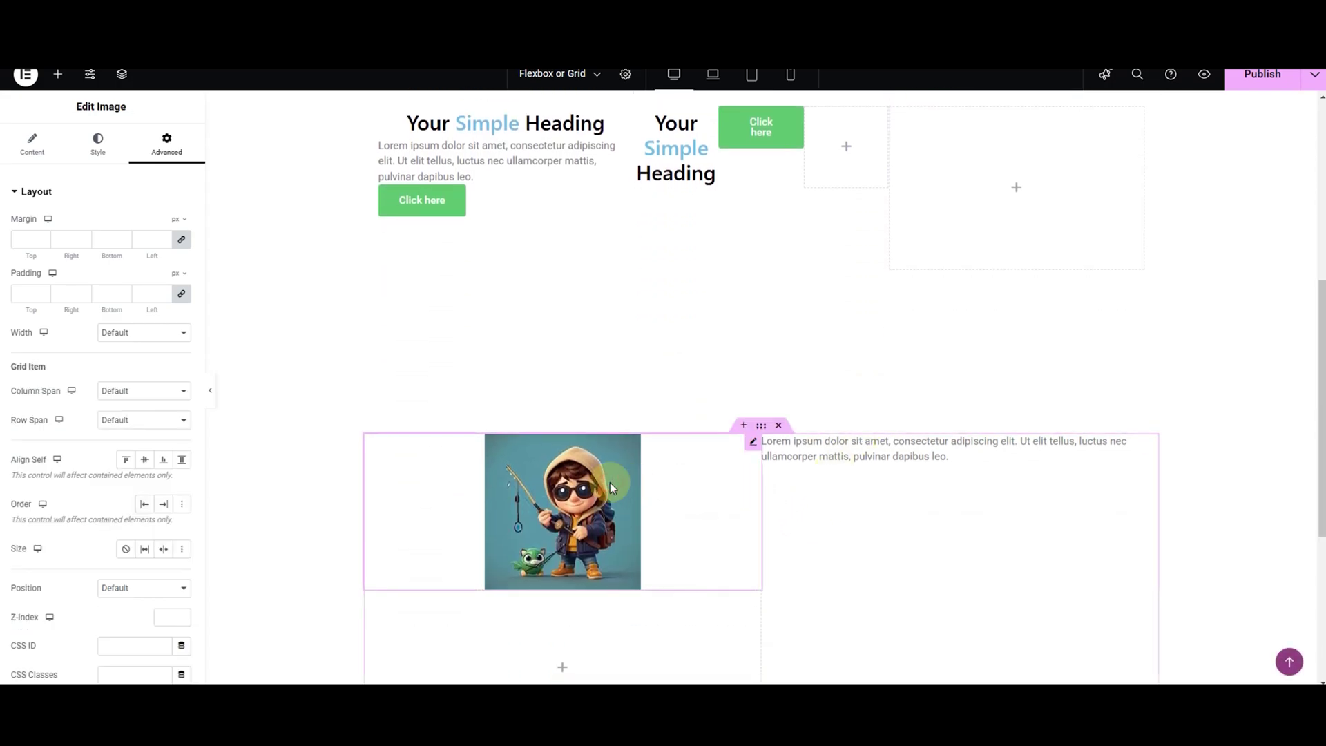
click(148, 402)
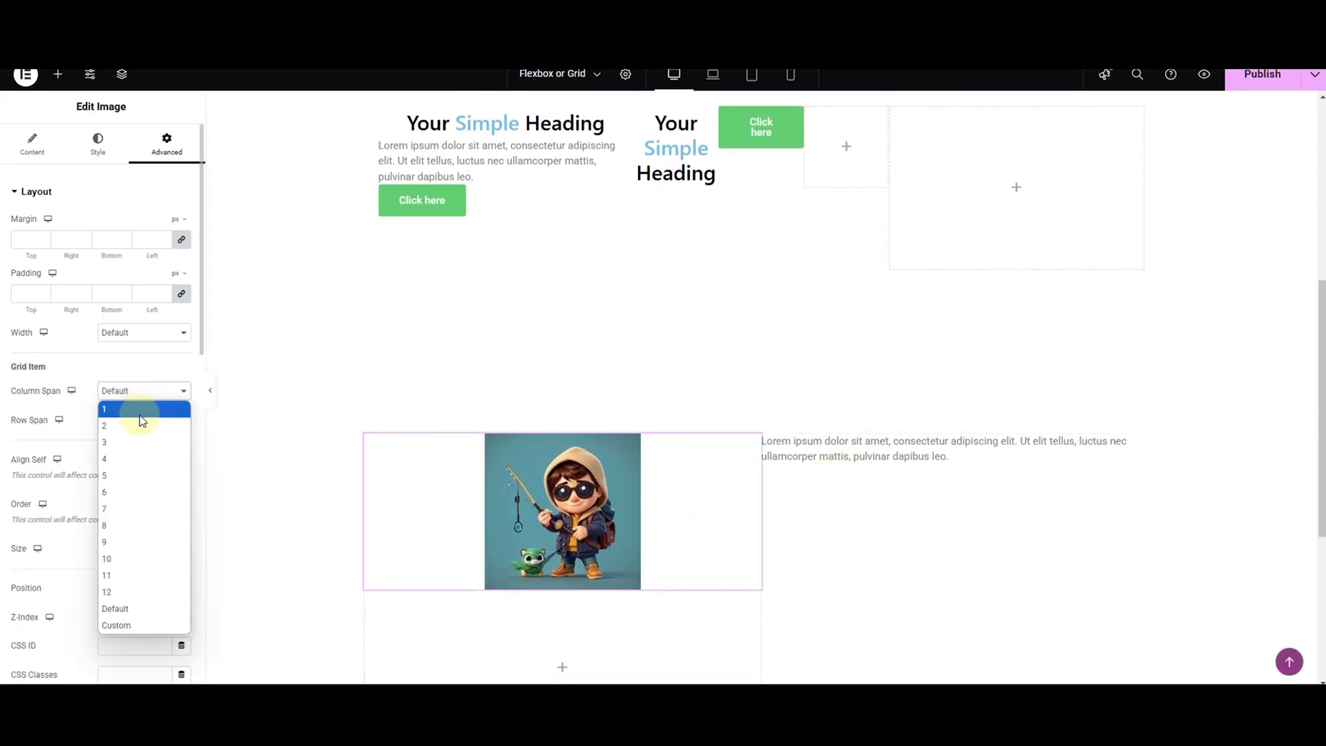
click(143, 423)
click(148, 398)
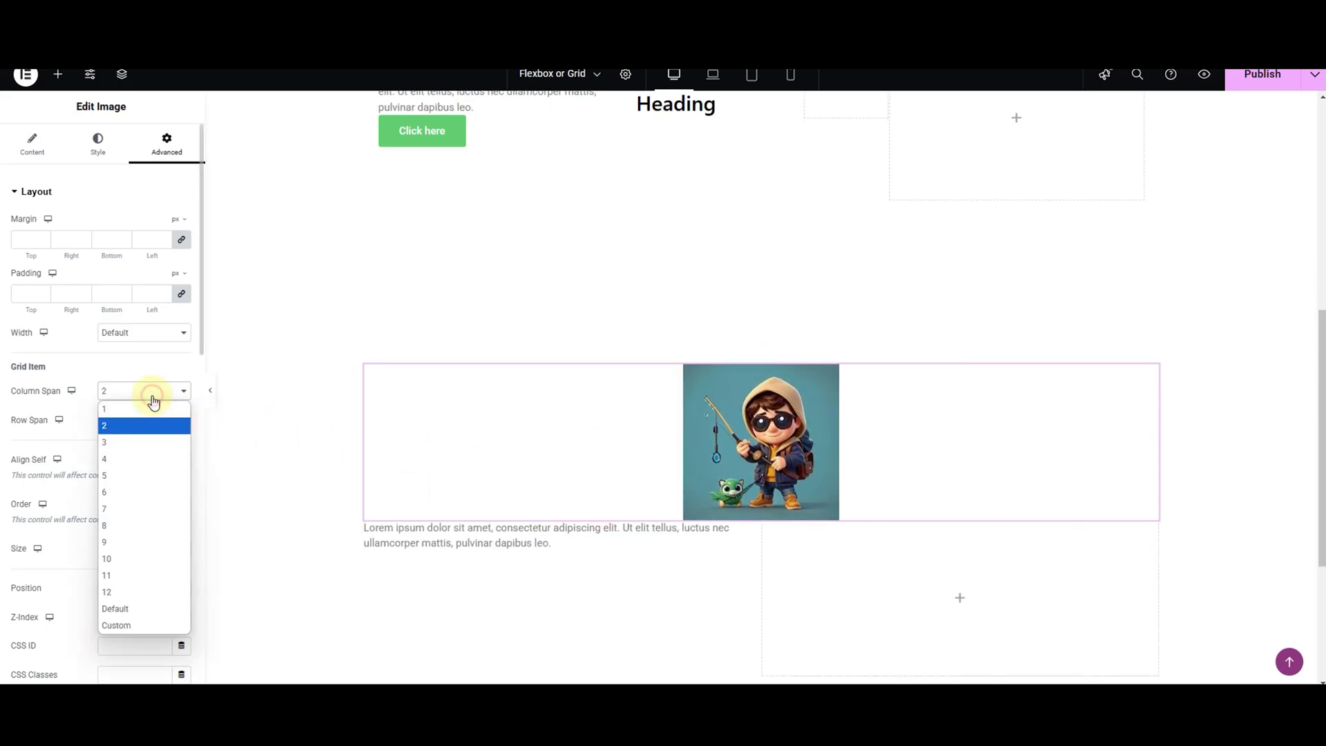
click(131, 442)
click(124, 392)
click(121, 412)
Step: Try a Row Span of 2 on the image, then set Row Span back to 1
click(136, 420)
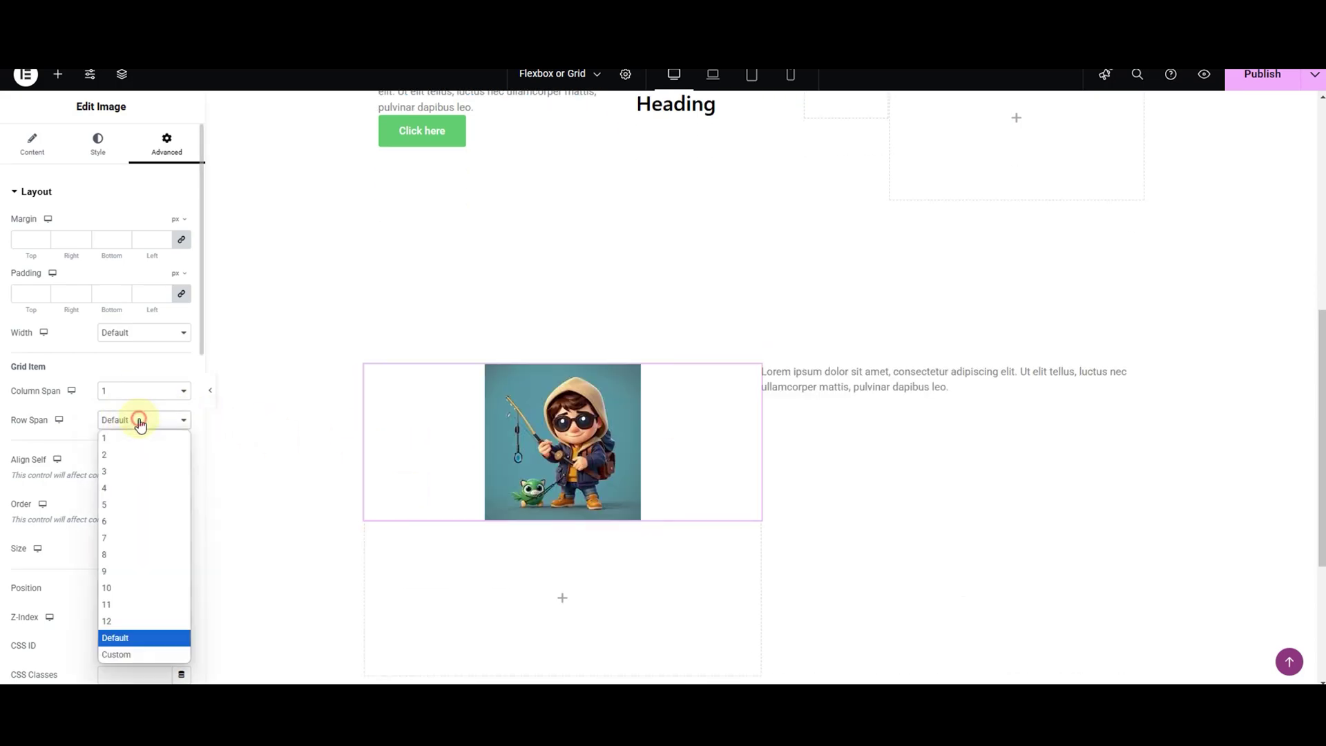
click(135, 453)
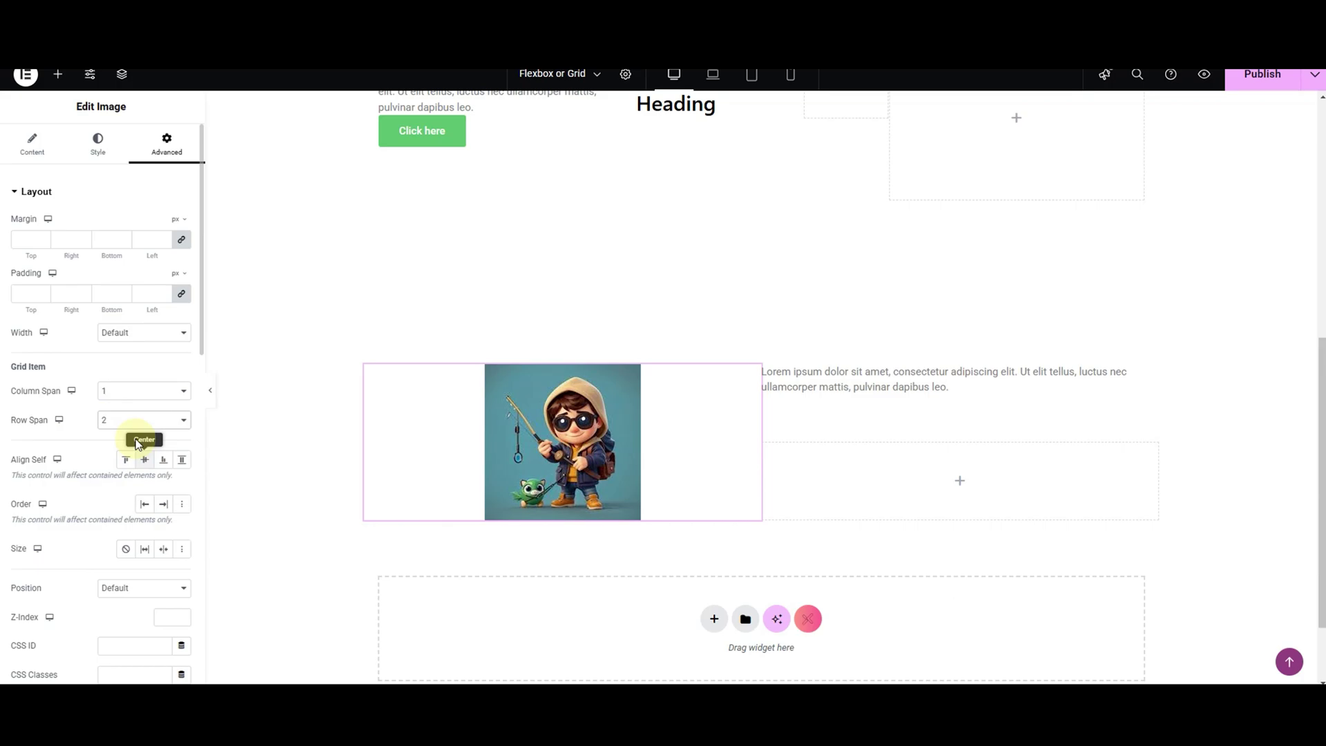
click(142, 423)
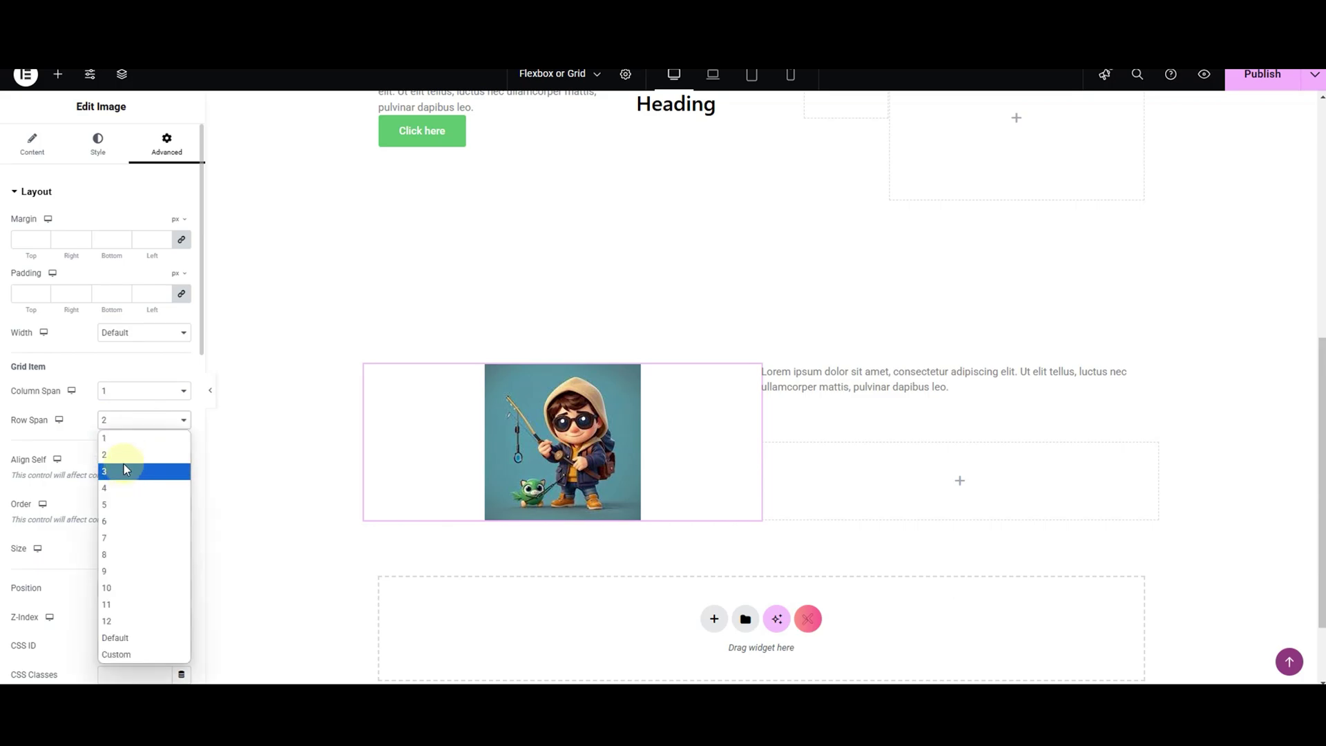
click(129, 445)
scroll(278, 245, down, 1)
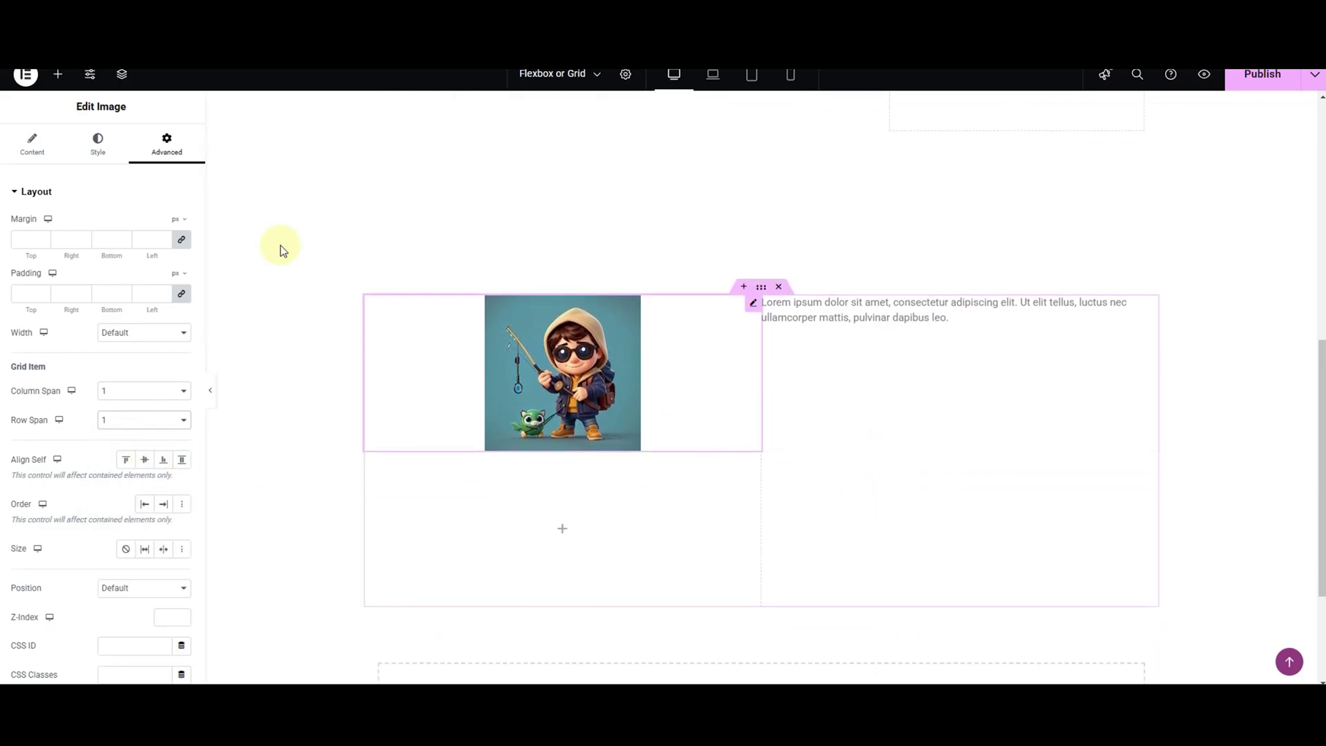
Step: Drop a 'Click here' button under the fishing-boy image and try a two-row span on the image
click(278, 245)
drag(71, 565, 590, 545)
click(563, 373)
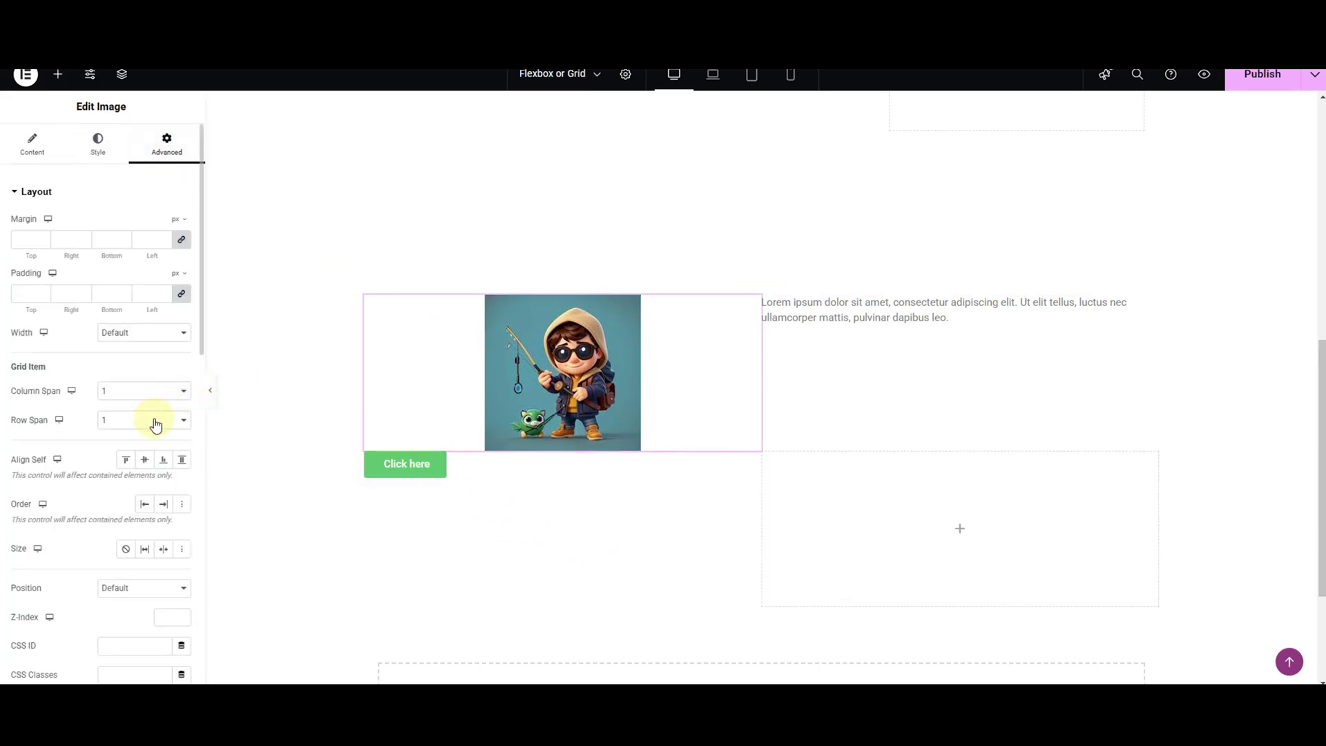
click(154, 420)
click(147, 456)
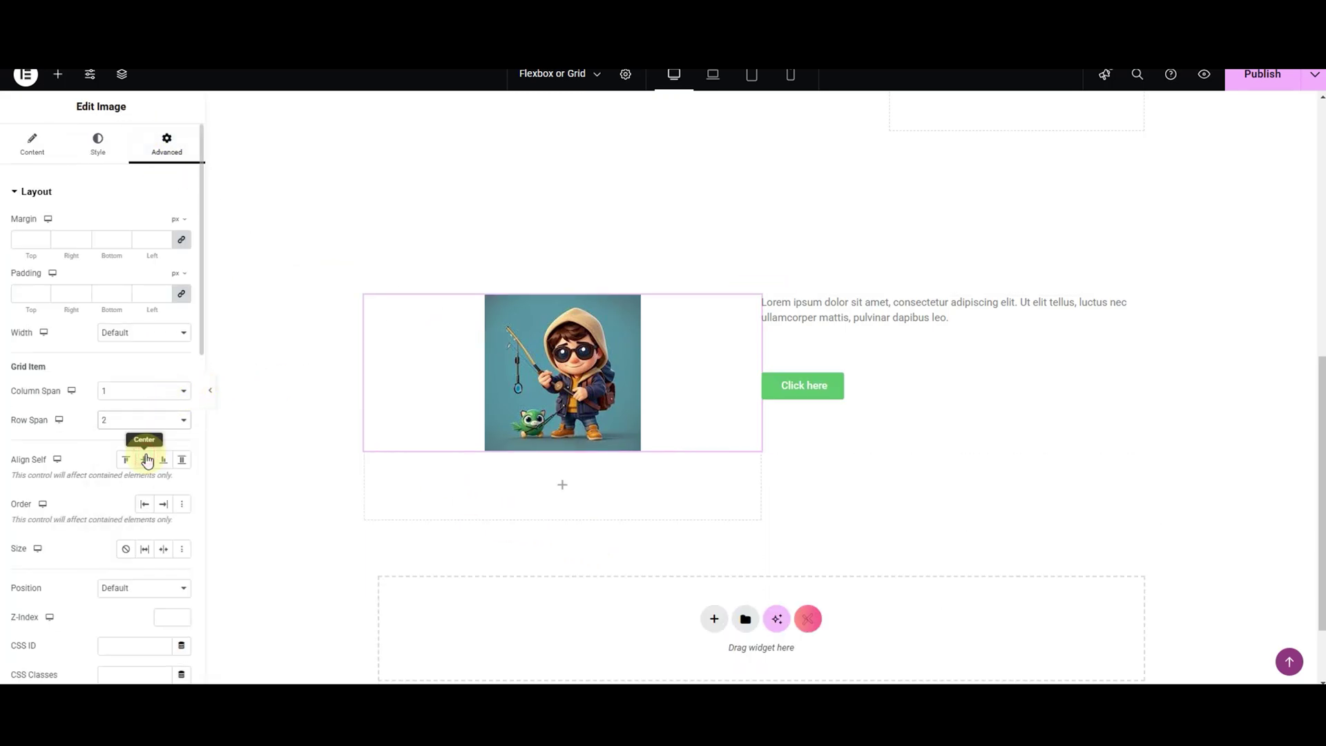
Step: Try a two-column span on the image, then reset Column Span and Row Span to 1
click(134, 390)
click(125, 426)
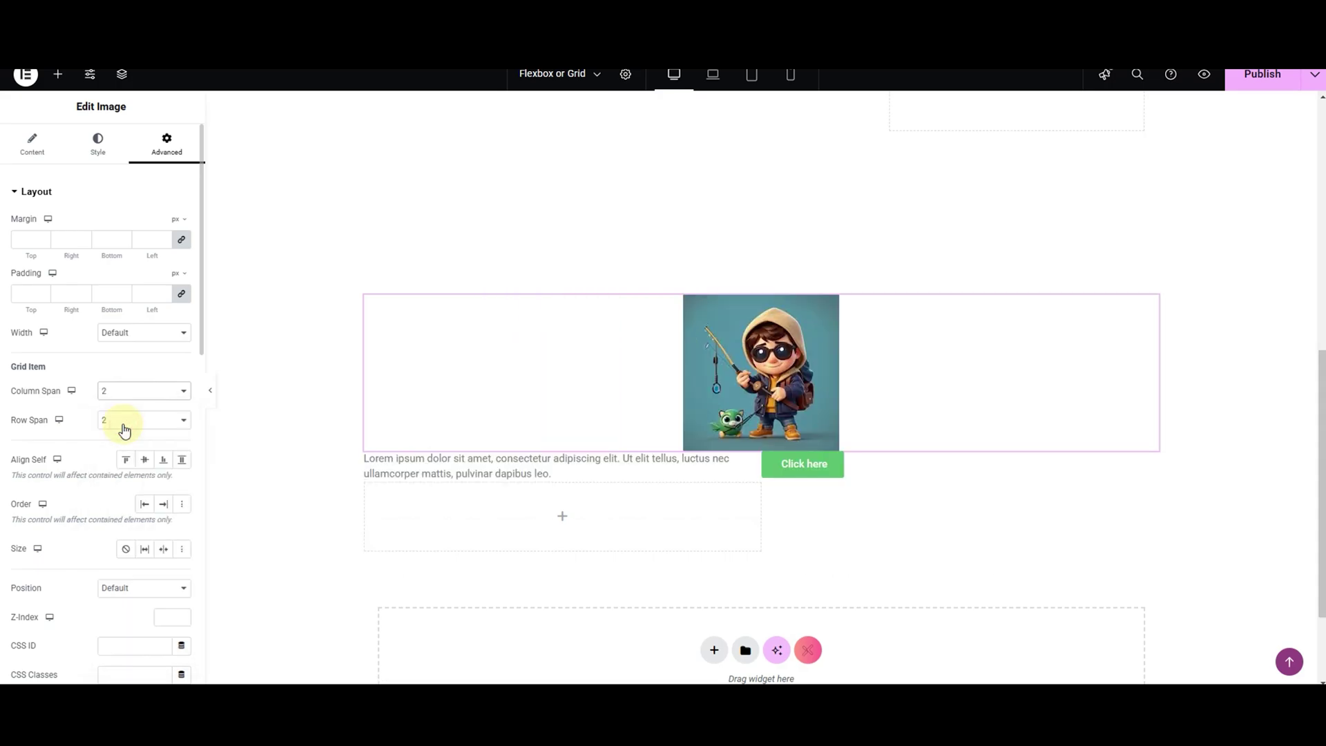
click(136, 397)
click(129, 415)
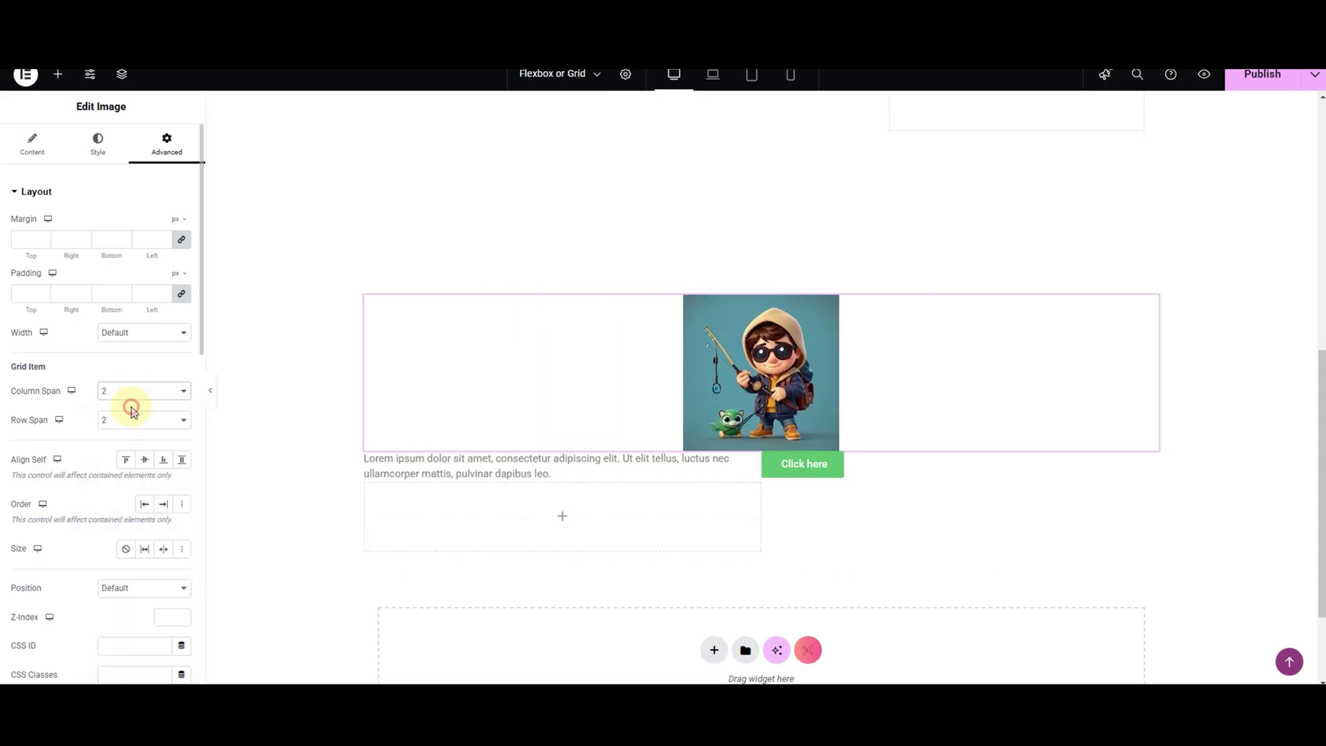
click(123, 433)
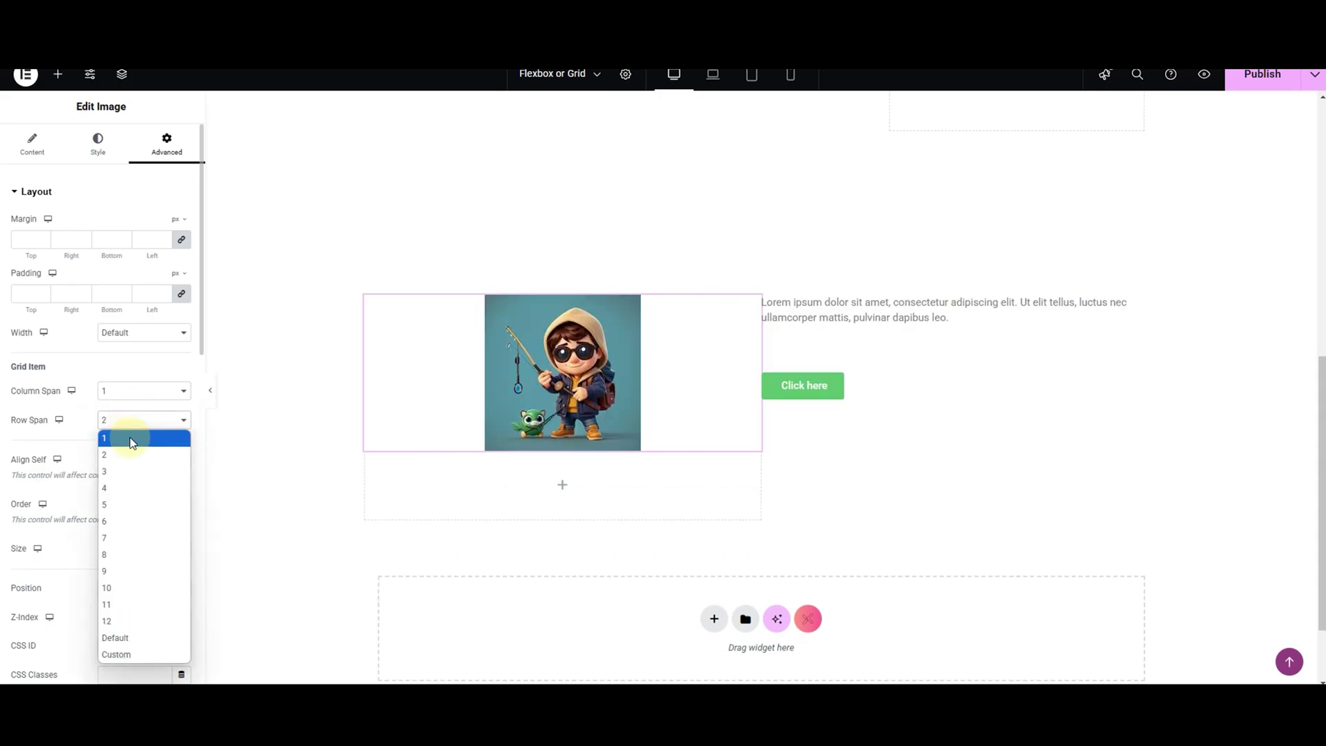
click(130, 436)
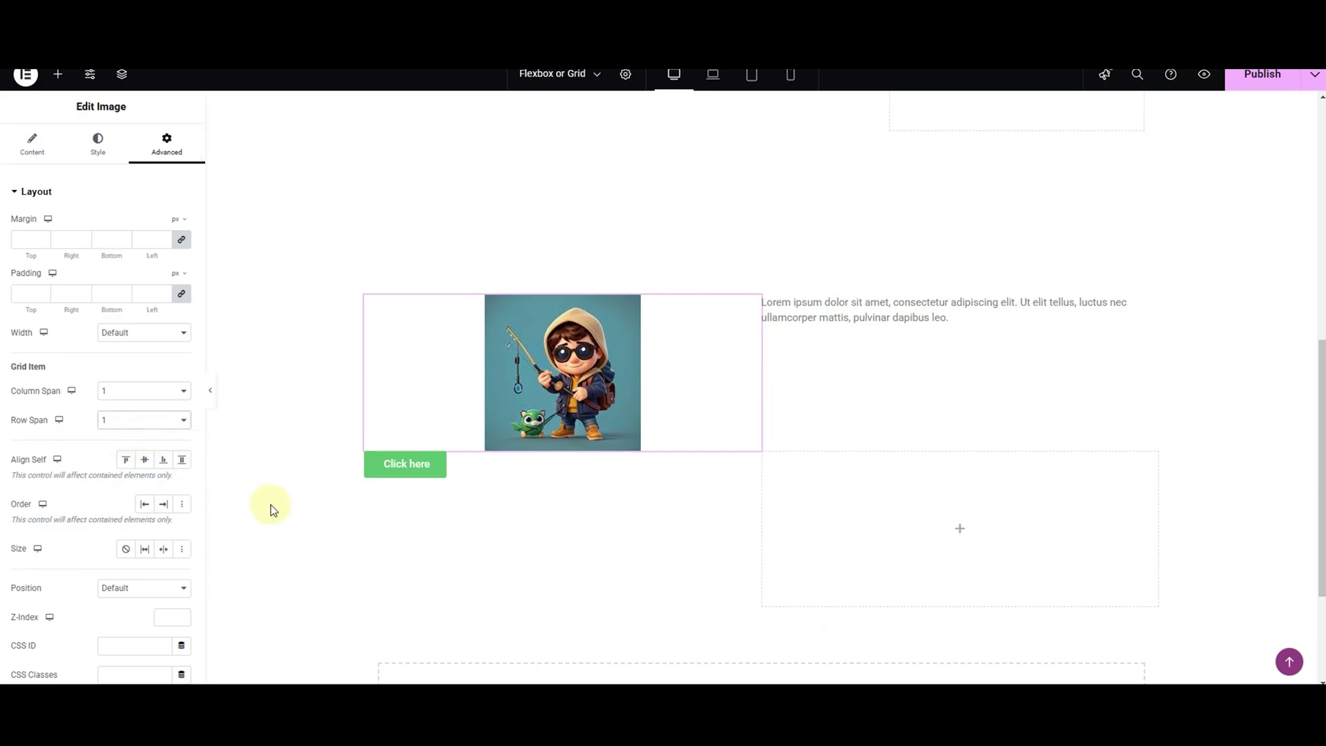